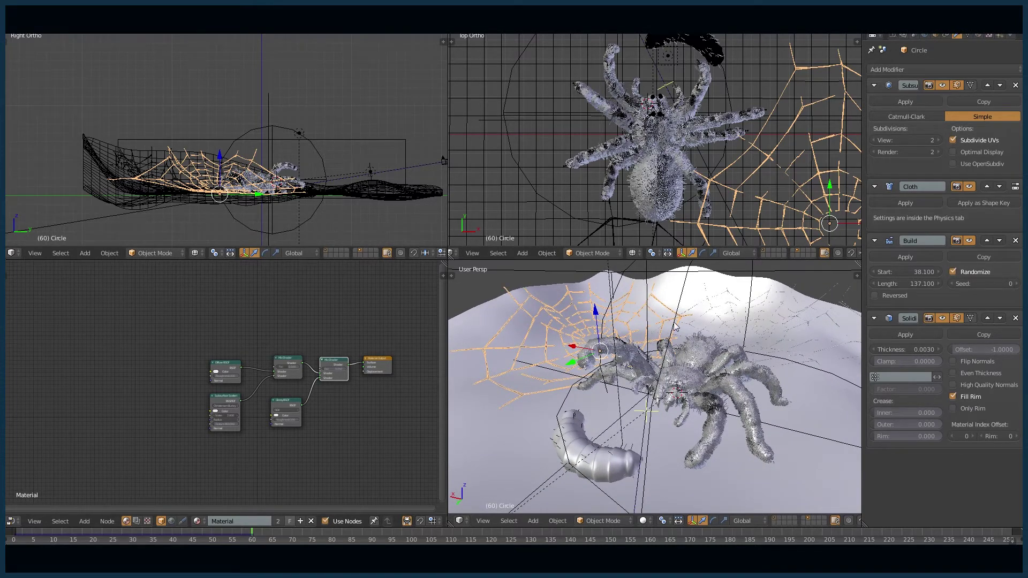
pyautogui.moveTo(660, 331); pyautogui.dragTo(707, 344, button='middle')
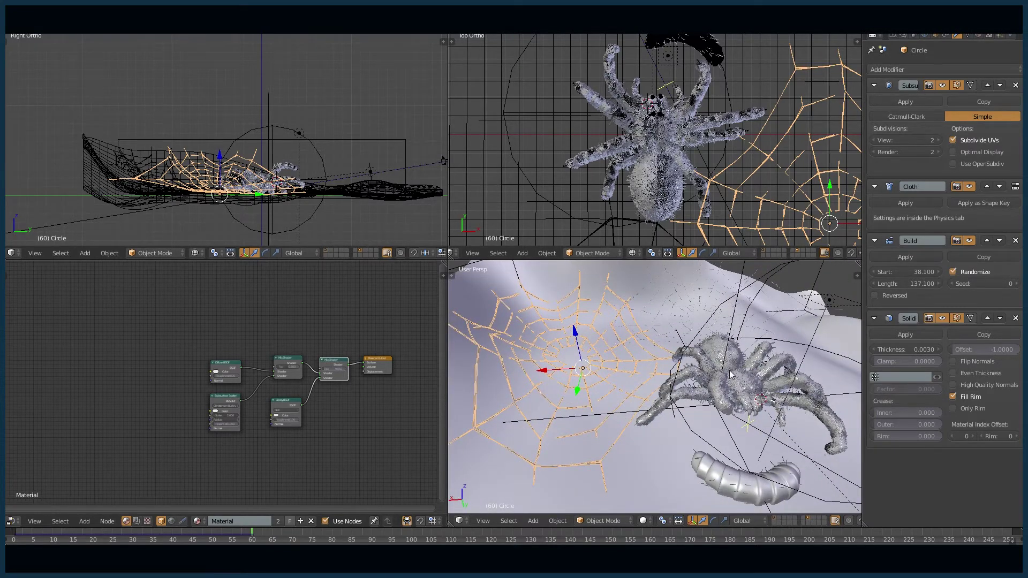
pyautogui.moveTo(638, 376)
pyautogui.mouseDown(button='middle')
pyautogui.moveTo(685, 368)
pyautogui.moveTo(675, 389)
pyautogui.moveTo(649, 381)
pyautogui.mouseUp(button='middle')
pyautogui.scroll(3, 686, 368)
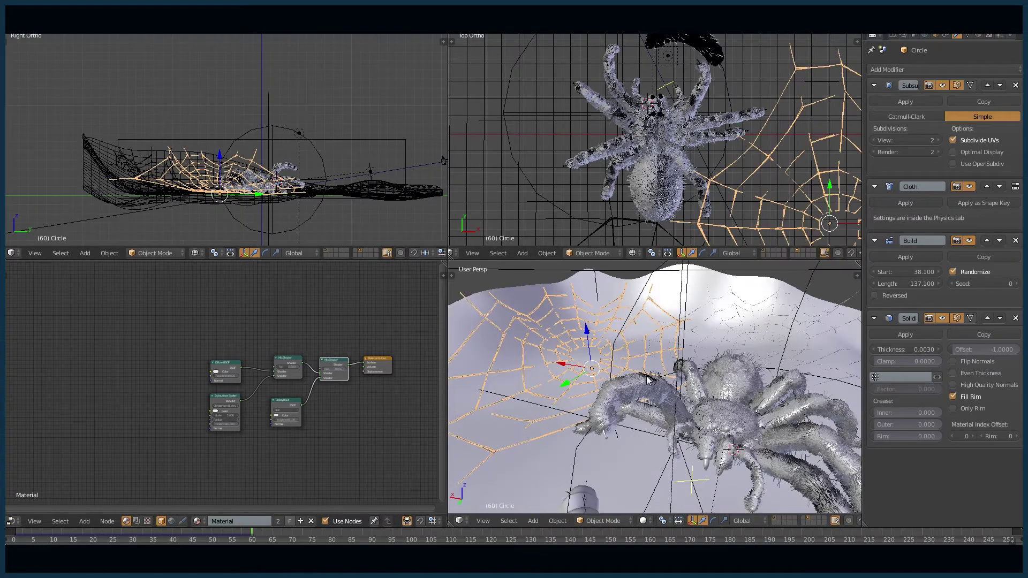
pyautogui.scroll(-2, 604, 358)
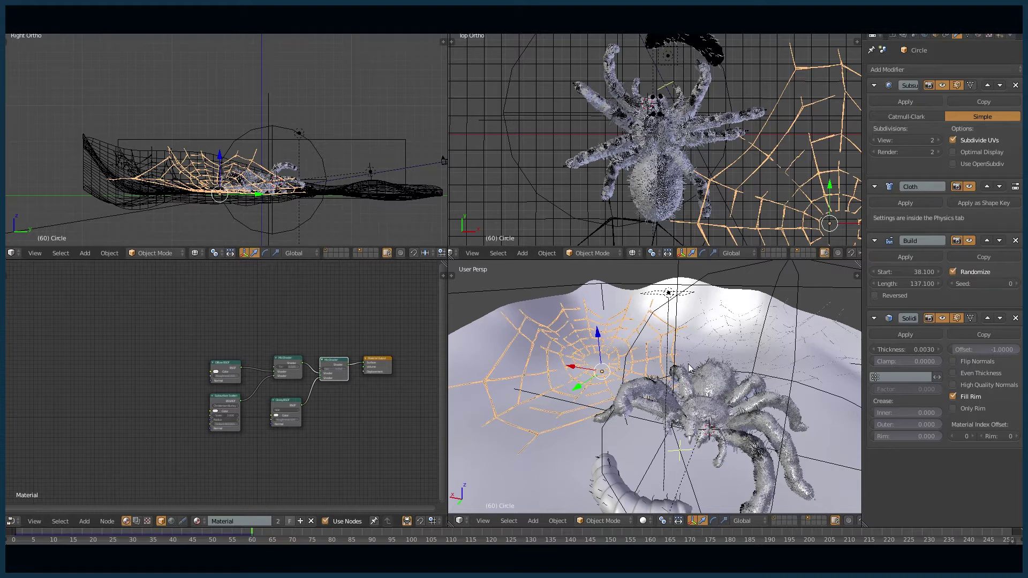
# Switch to an empty scene layer and reset the 3D cursor to the world origin.
pyautogui.click(773, 522)
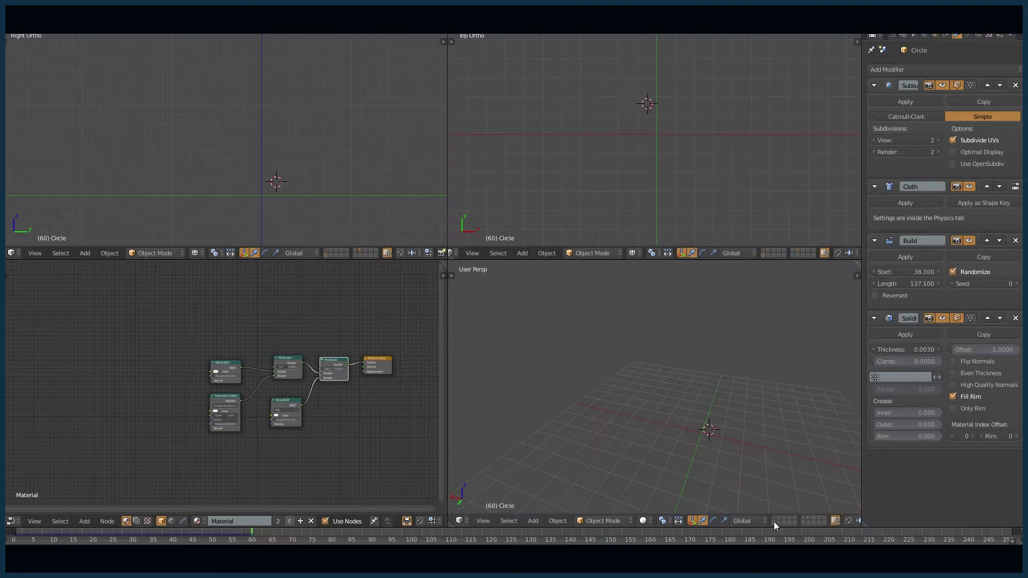
pyautogui.hotkey('shift', 'a')
pyautogui.hotkey('shift', 'c')
pyautogui.keyDown('shift'); pyautogui.moveTo(699, 464); pyautogui.dragTo(644, 386, button='middle'); pyautogui.keyUp('shift')
pyautogui.keyDown('shift'); pyautogui.moveTo(647, 440); pyautogui.dragTo(640, 424, button='middle'); pyautogui.keyUp('shift')
pyautogui.hotkey('shift', 'a')
pyautogui.moveTo(603, 303)
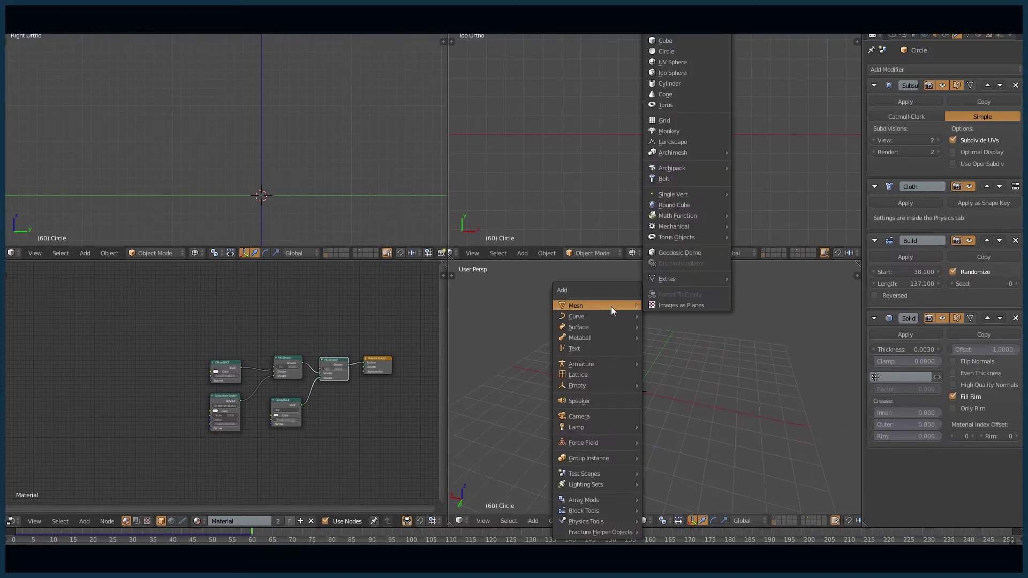
pyautogui.click(670, 53)
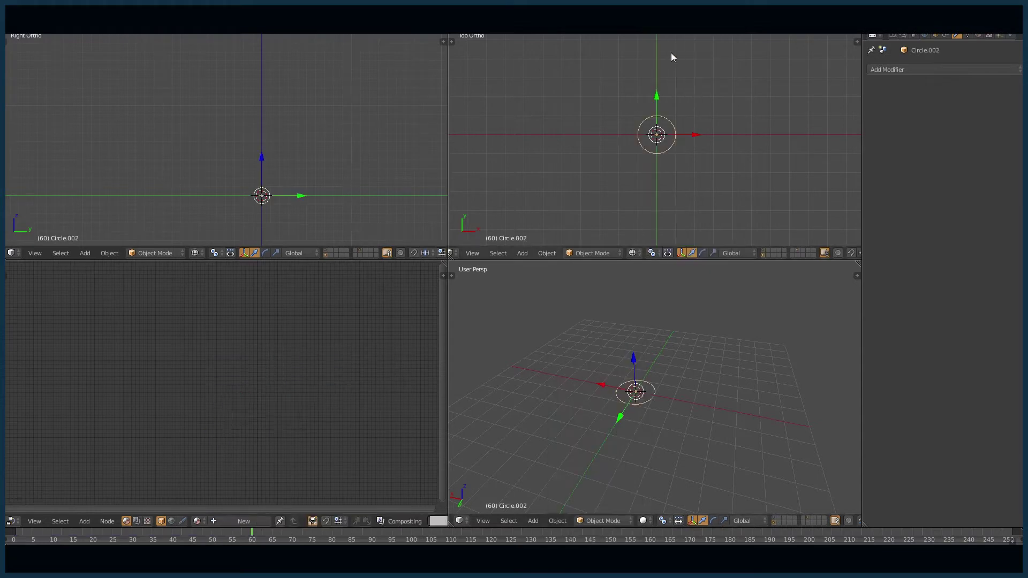
pyautogui.scroll(3, 644, 418)
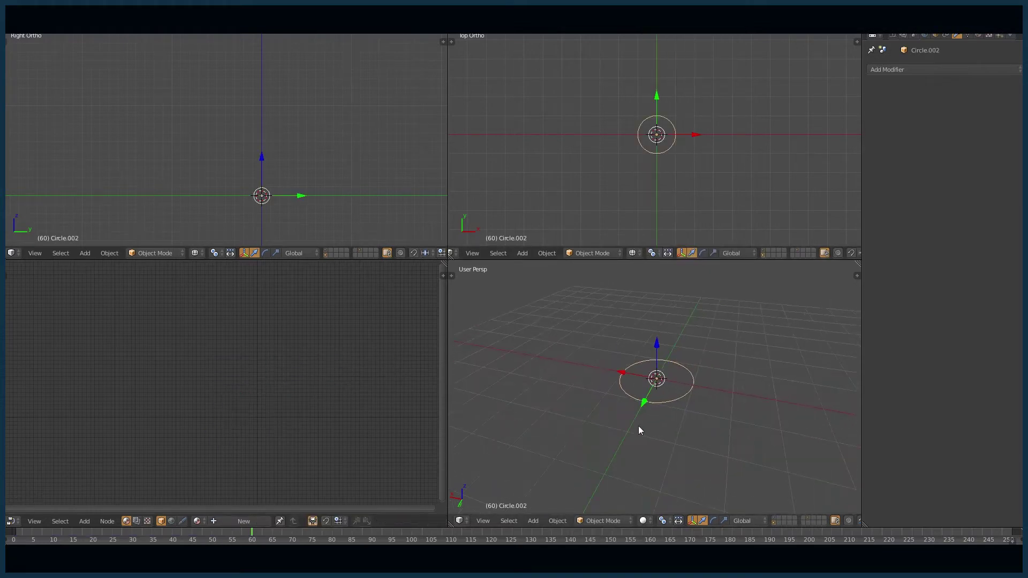
pyautogui.press('Tab')
pyautogui.press('s')
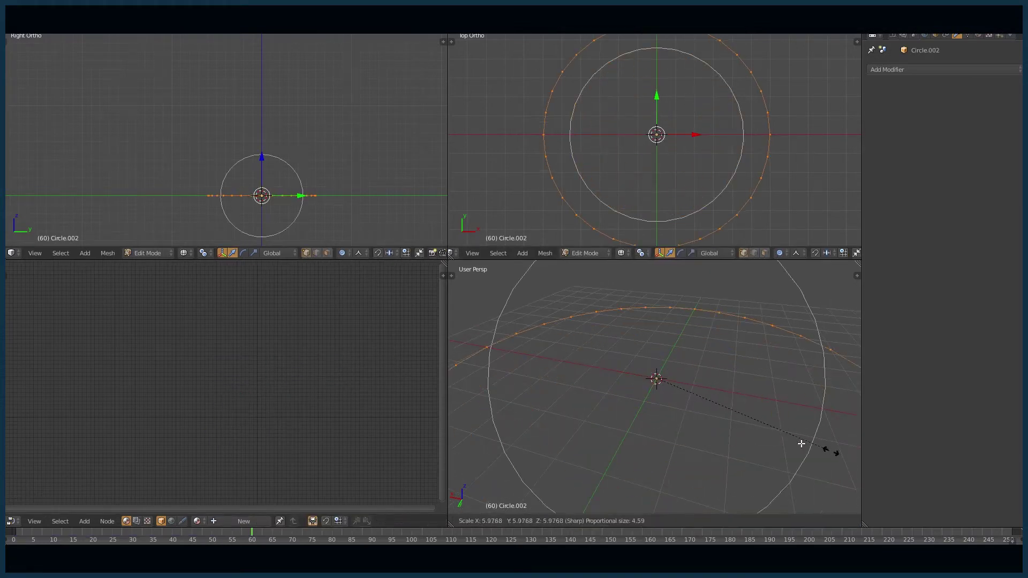
pyautogui.click(766, 433)
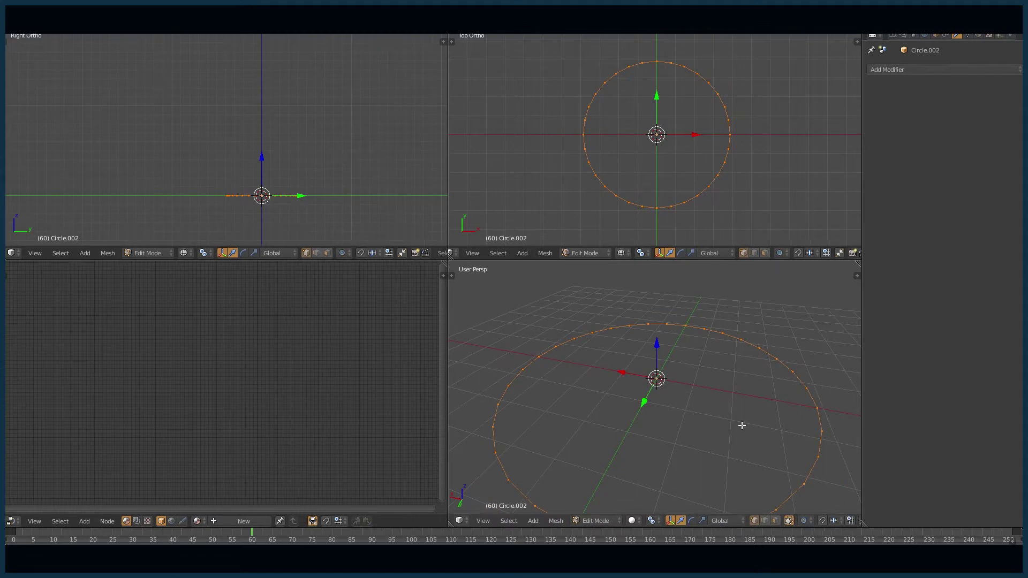
pyautogui.press('Tab')
pyautogui.press('Tab')
pyautogui.press('e')
pyautogui.rightClick(718, 421)
pyautogui.press('a')
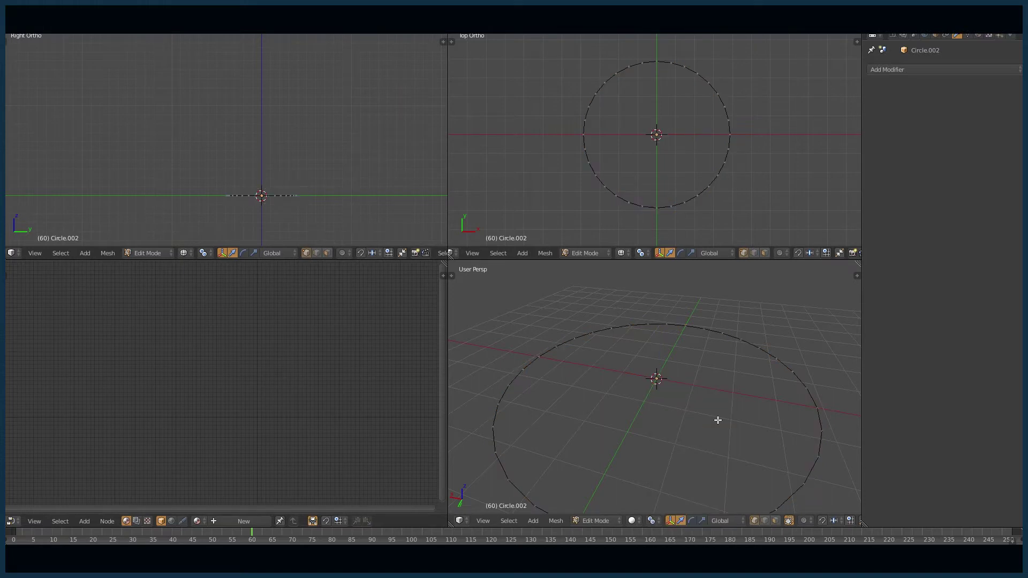
pyautogui.press('Tab')
pyautogui.press('x')
pyautogui.click(718, 420)
# Add a mesh circle at the origin and set its vertex count to 16.
pyautogui.hotkey('shift', 'a')
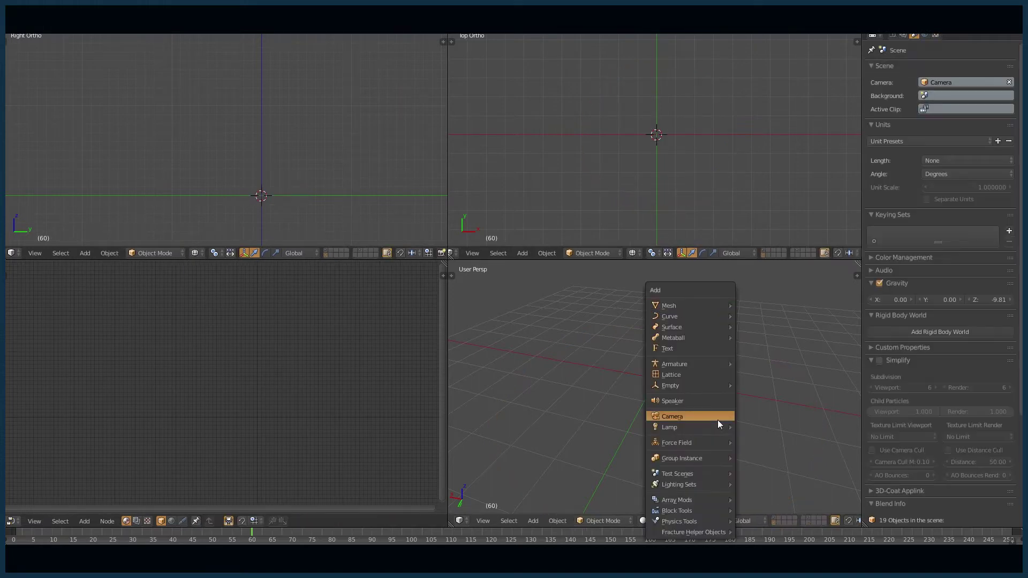
pyautogui.moveTo(709, 308)
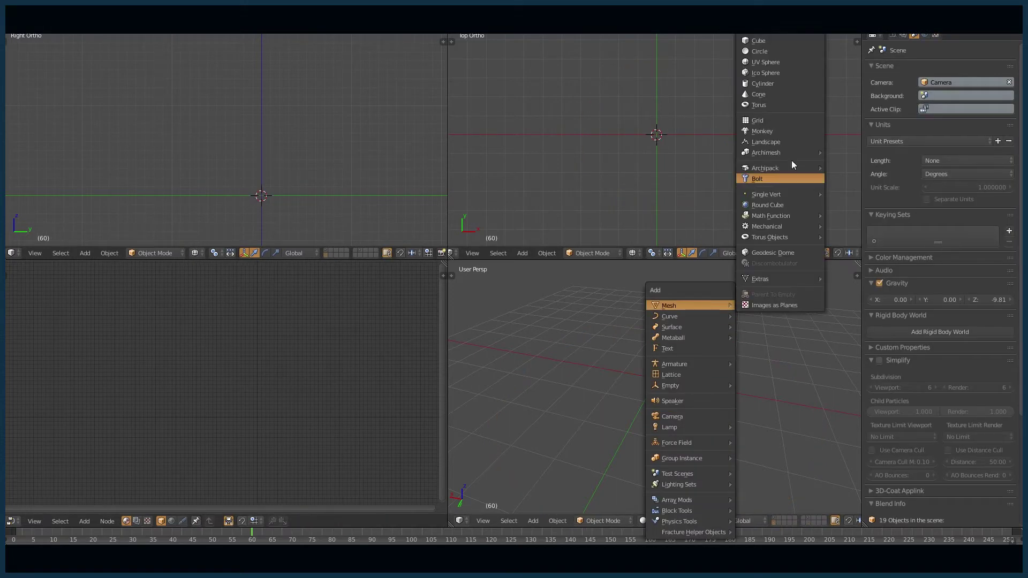
pyautogui.click(760, 51)
pyautogui.press('t')
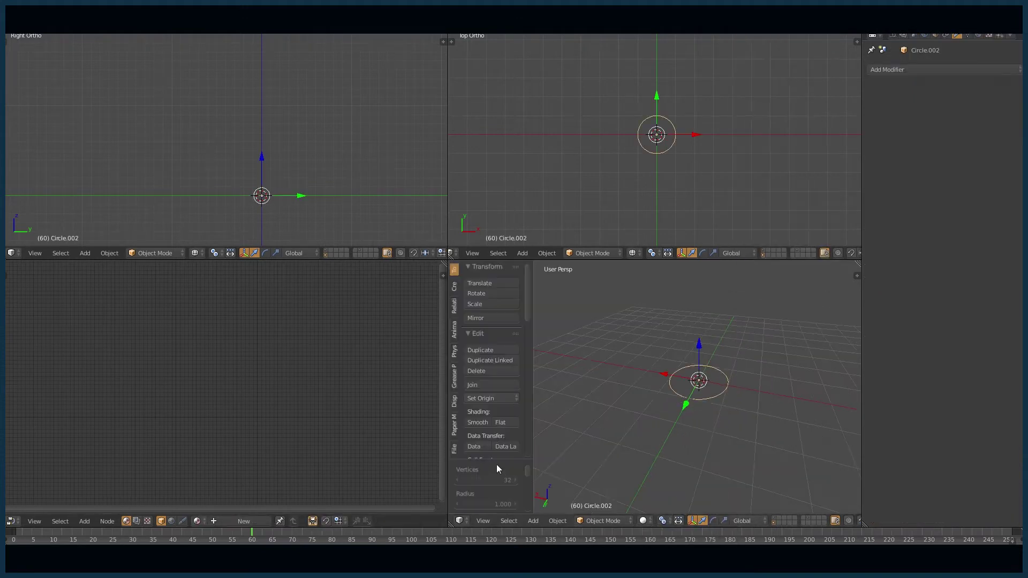
pyautogui.scroll(-5, 497, 465)
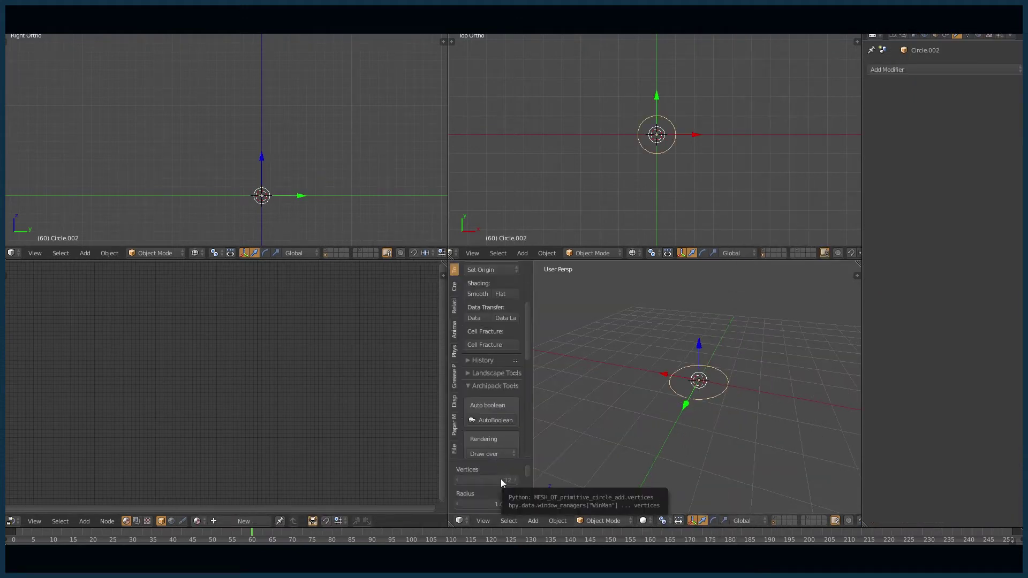
pyautogui.scroll(-3, 515, 496)
pyautogui.scroll(3, 506, 473)
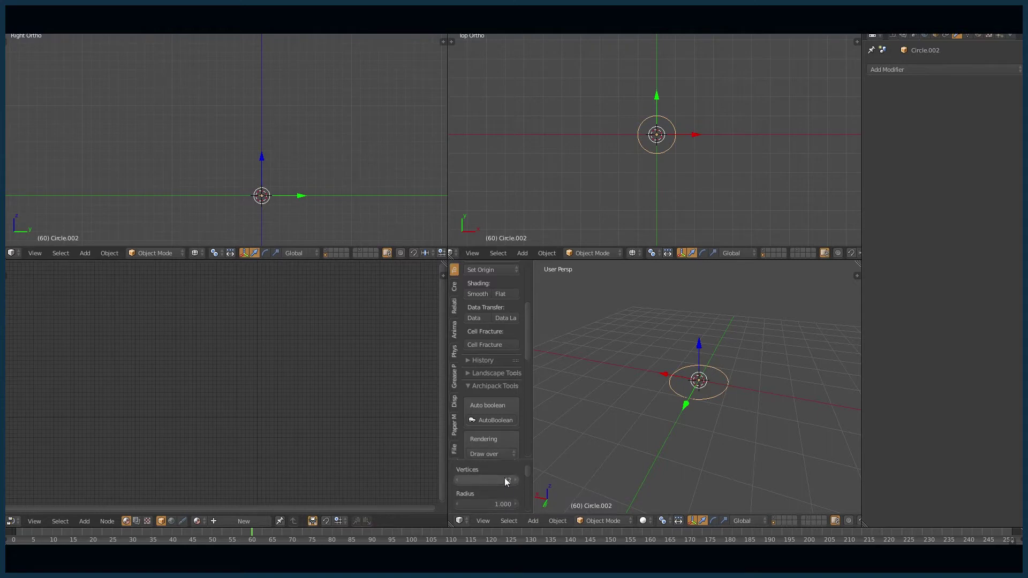
pyautogui.click(503, 481)
pyautogui.press('Return')
pyautogui.press('t')
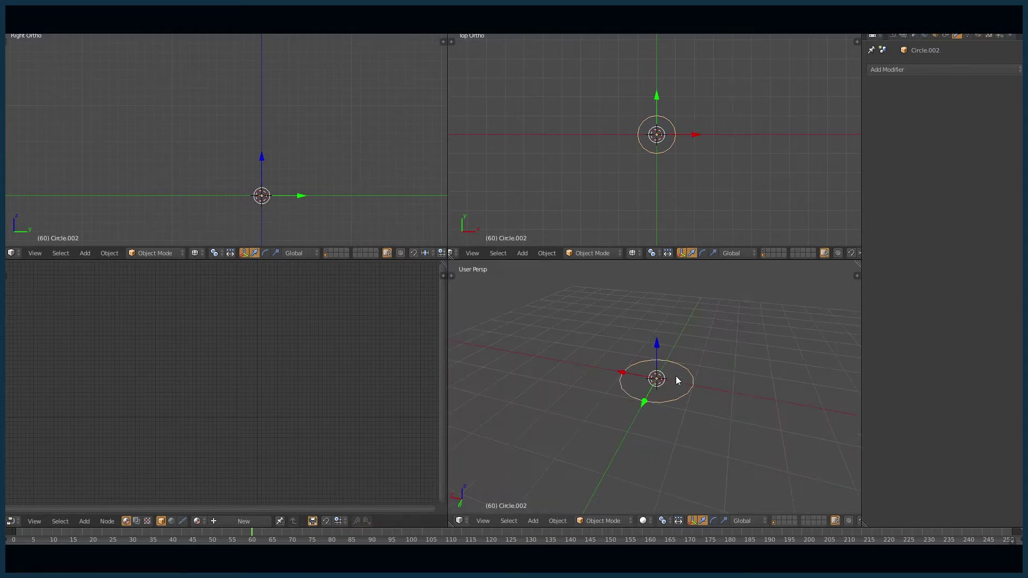
# Extrude the circle's outline in Edit Mode and scale the new edge inward almost to the centre to form a disc.
pyautogui.moveTo(676, 376); pyautogui.dragTo(676, 390, button='middle')
pyautogui.scroll(4, 673, 441)
pyautogui.moveTo(673, 442); pyautogui.dragTo(670, 417, button='middle')
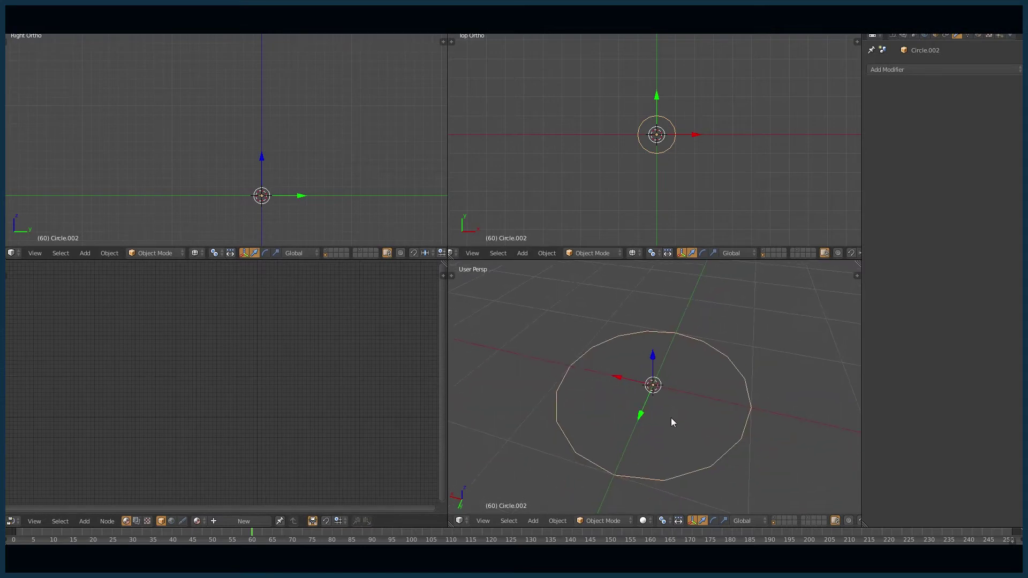
pyautogui.press('Tab')
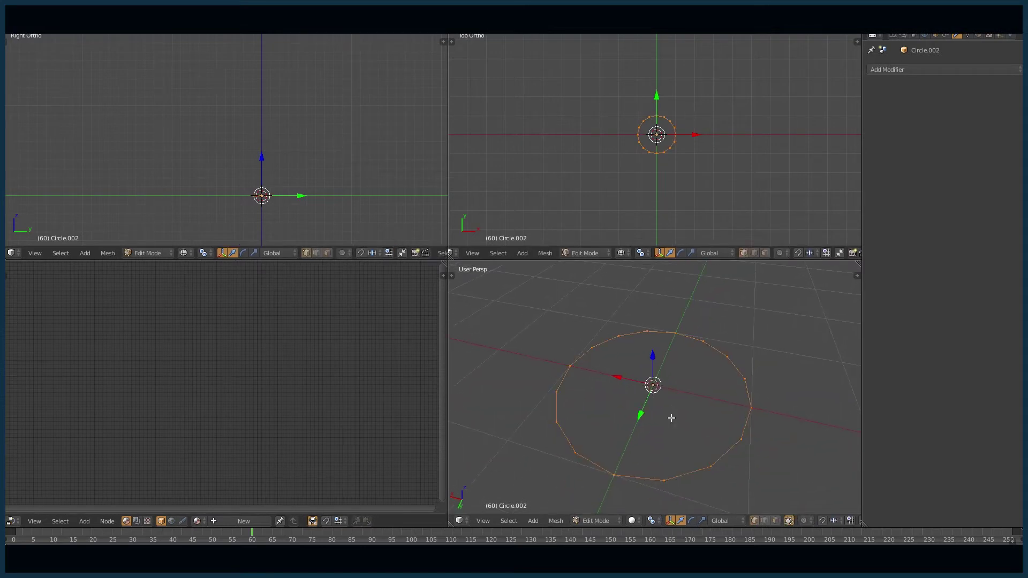
pyautogui.press('e')
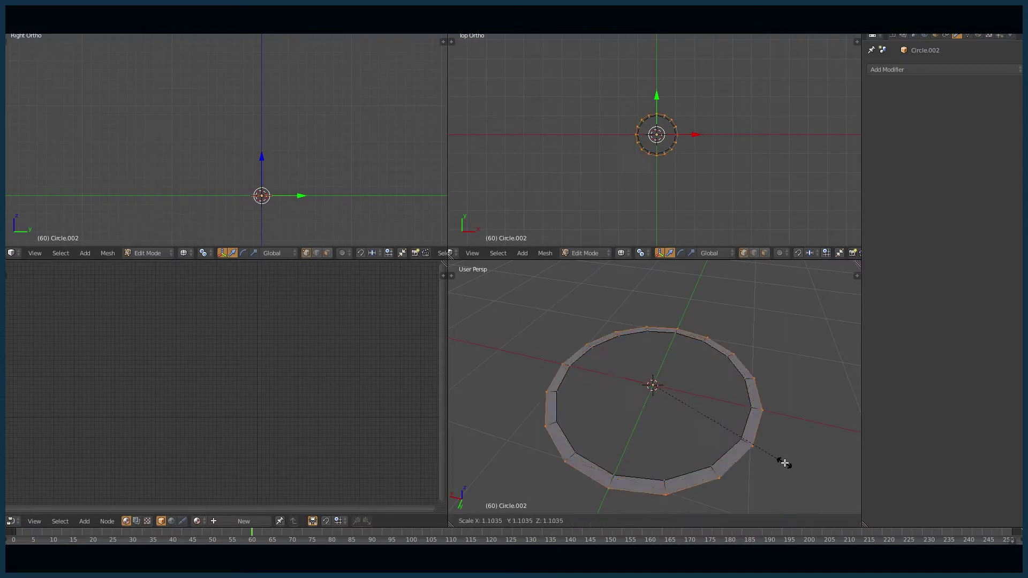
pyautogui.press('s')
pyautogui.click(667, 395)
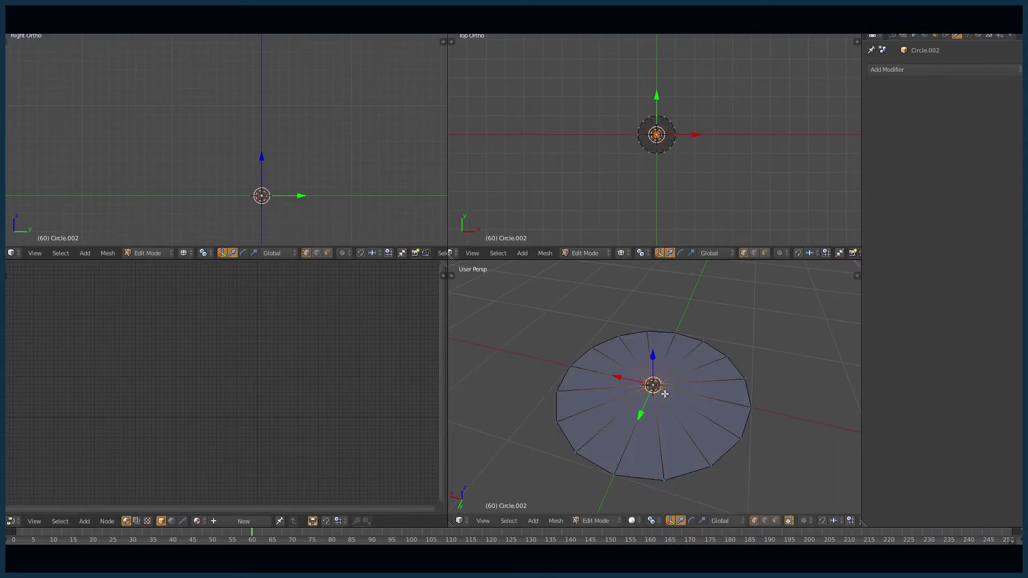
# Add several evenly spaced concentric loop cuts between the disc's rim and its centre, without sliding them.
pyautogui.hotkey('ctrl', 'r')
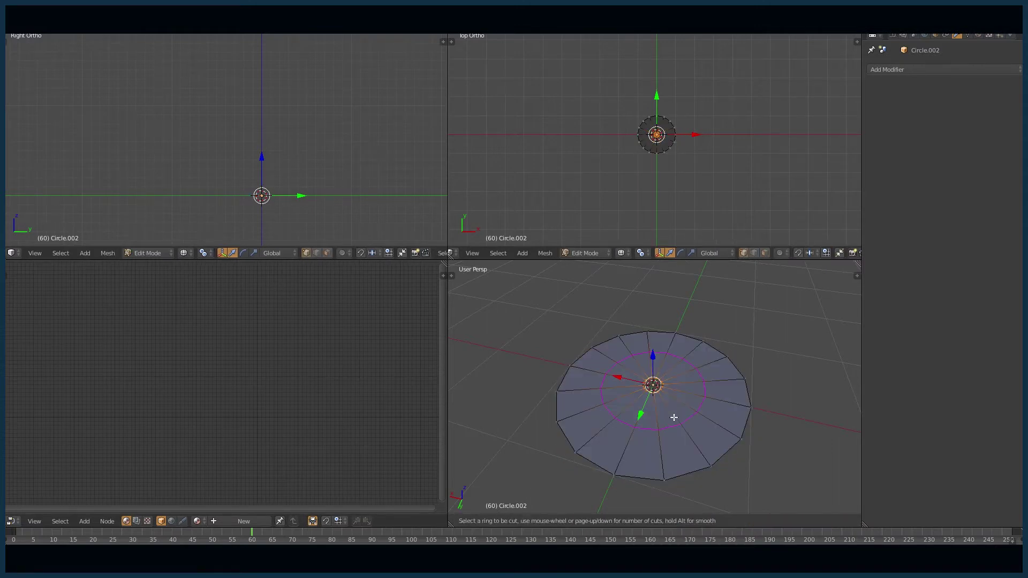
pyautogui.scroll(5, 674, 417)
pyautogui.click(674, 417)
pyautogui.rightClick(674, 417)
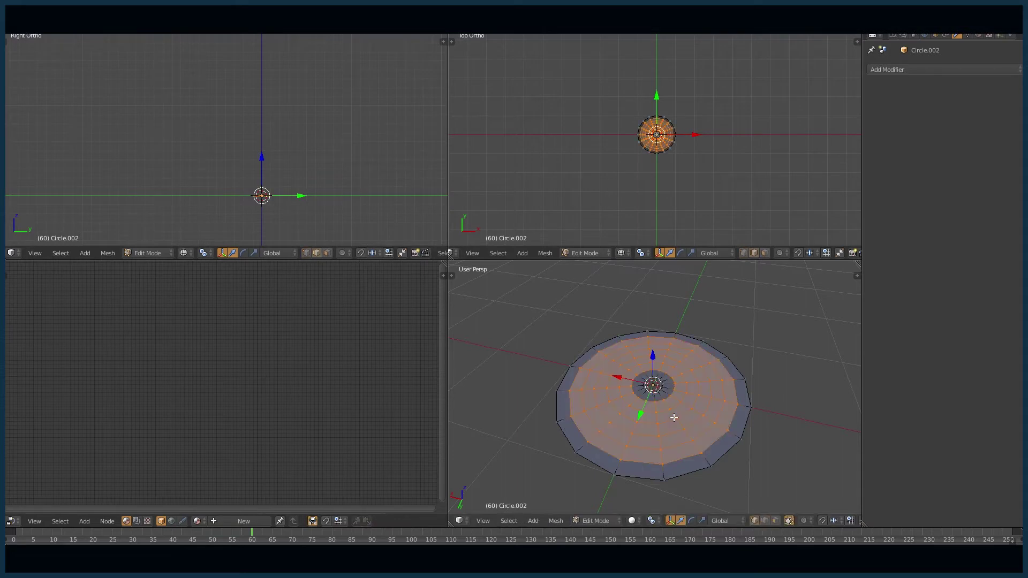
# Select the whole disc and apply Inset Faces with the Individual option enabled.
pyautogui.press('a')
pyautogui.press('a')
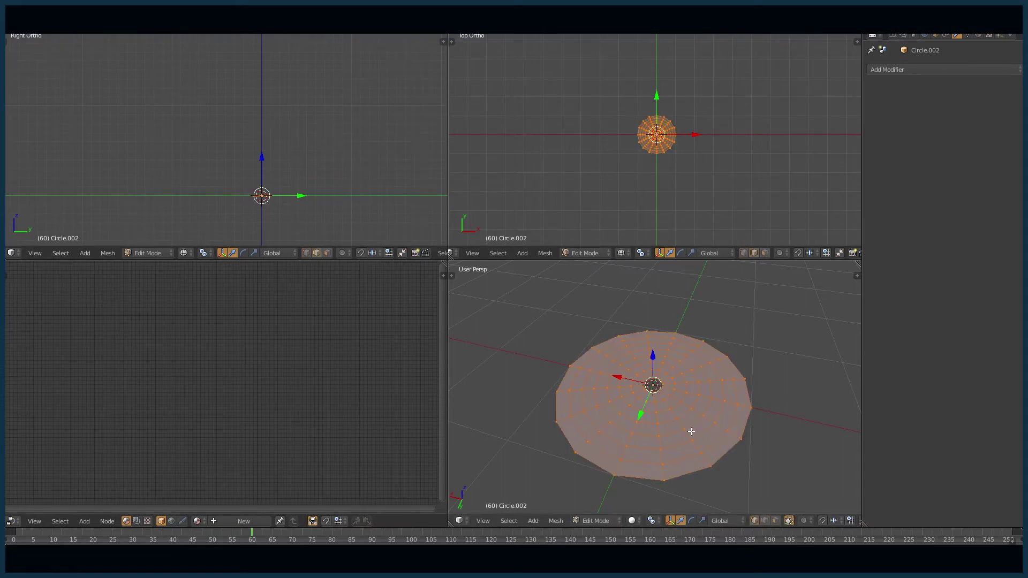
pyautogui.press('space')
pyautogui.write('inse')
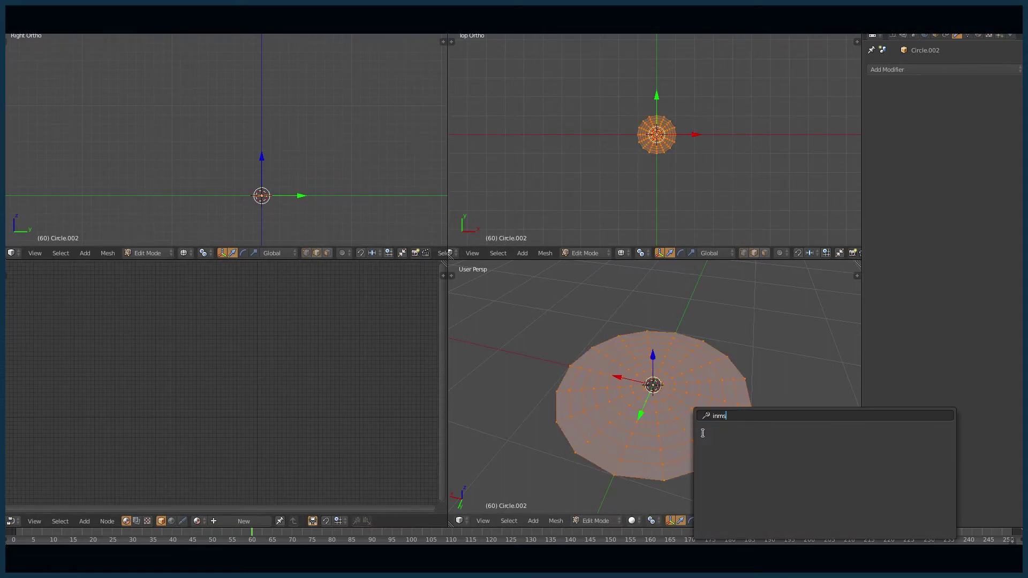
pyautogui.write('t')
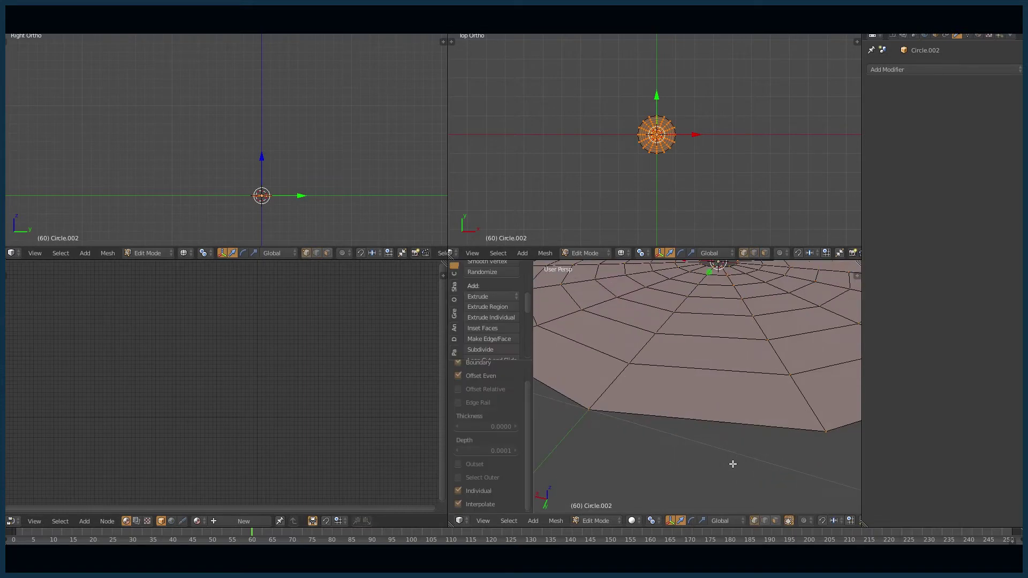
# Set the inset's depth to 0 and its thickness to about 0.0038 to form thin strands around each face.
pyautogui.moveTo(493, 452); pyautogui.dragTo(505, 450)
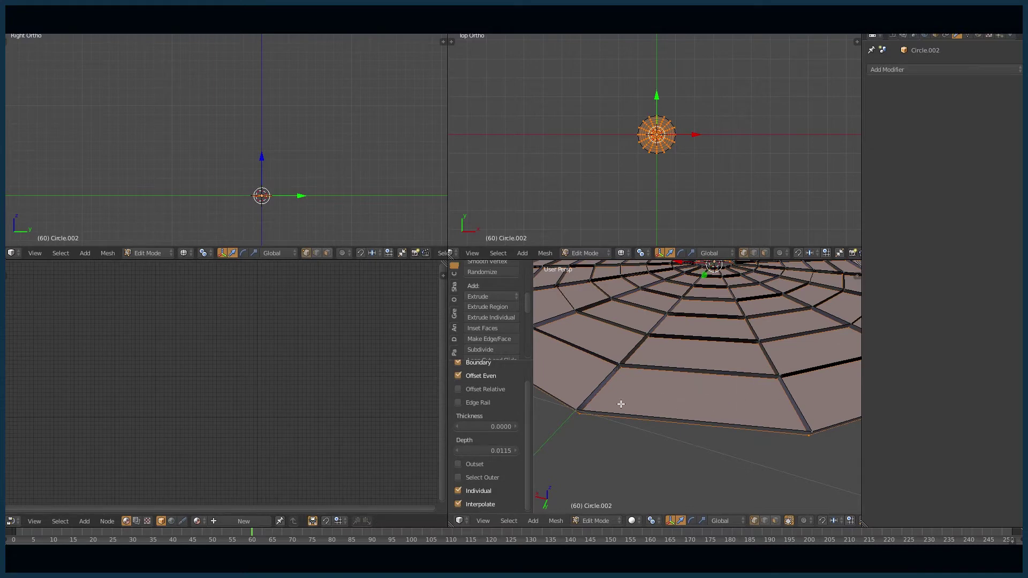
pyautogui.click(481, 450)
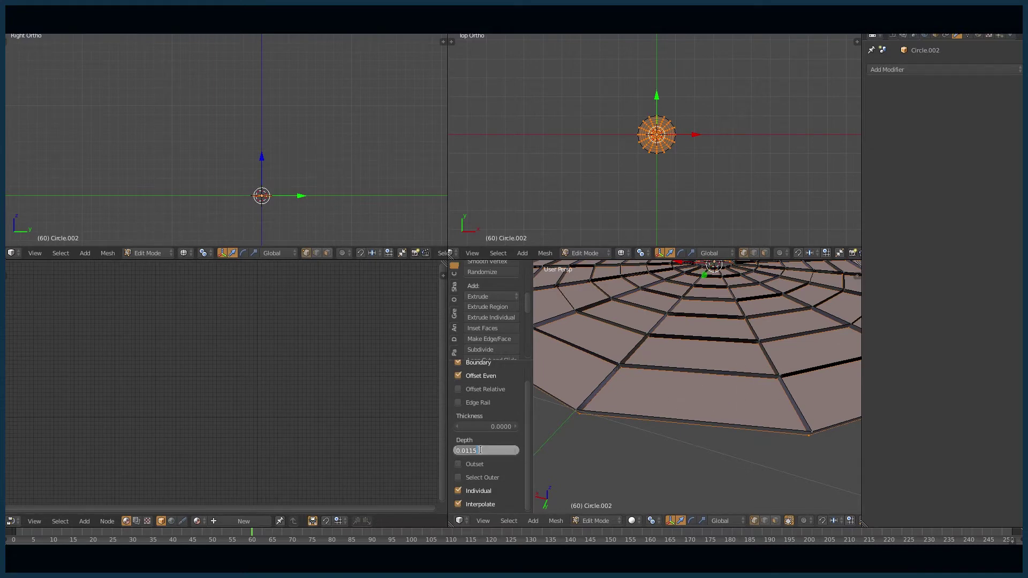
pyautogui.write('0')
pyautogui.press('Return')
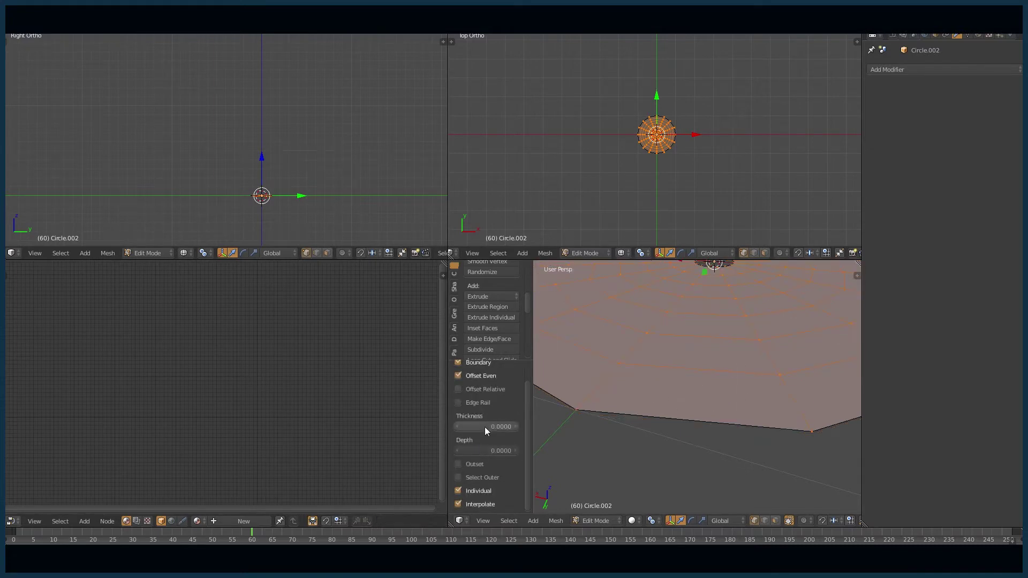
pyautogui.moveTo(485, 426); pyautogui.dragTo(500, 427)
pyautogui.scroll(-9, 710, 331)
pyautogui.scroll(9, 709, 334)
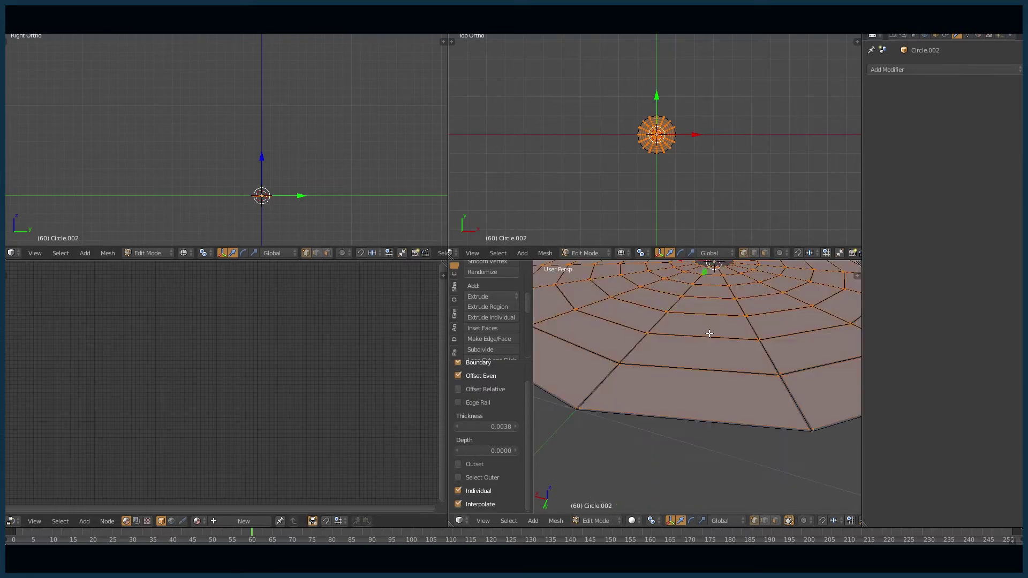
pyautogui.scroll(-3, 696, 374)
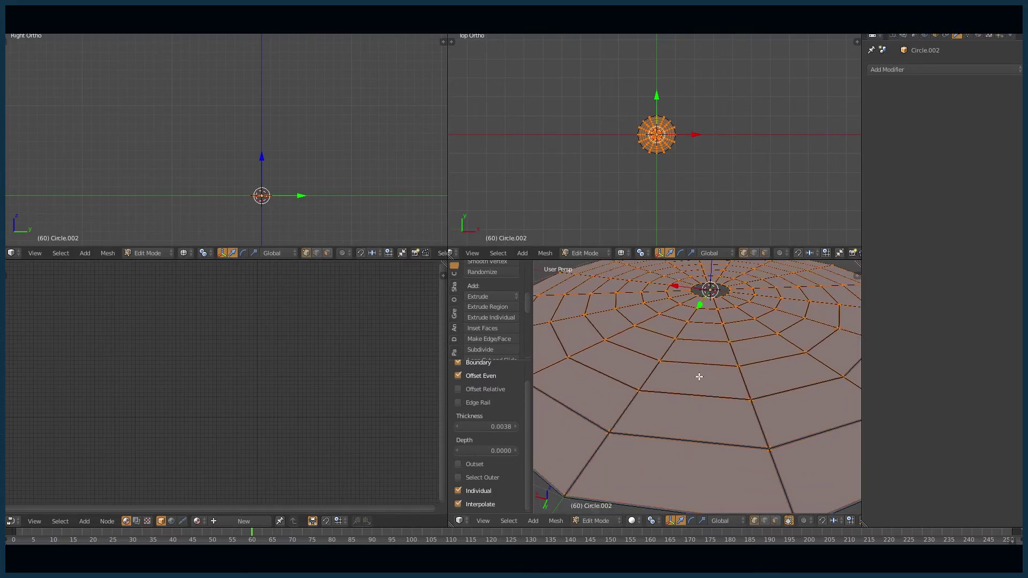
# Delete the selected inner faces so only the thin web strands remain, and return to Object Mode.
pyautogui.press('x')
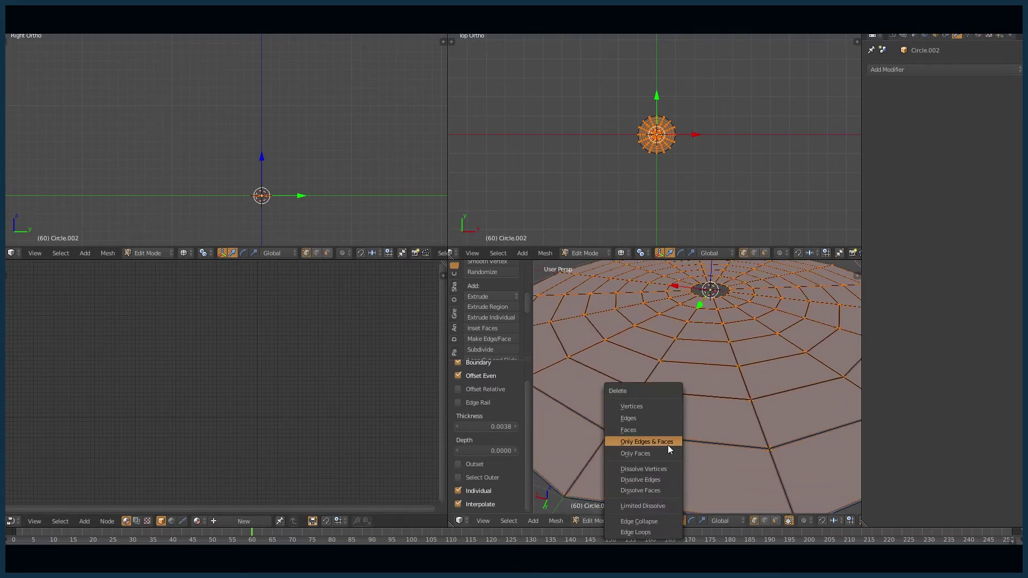
pyautogui.click(655, 431)
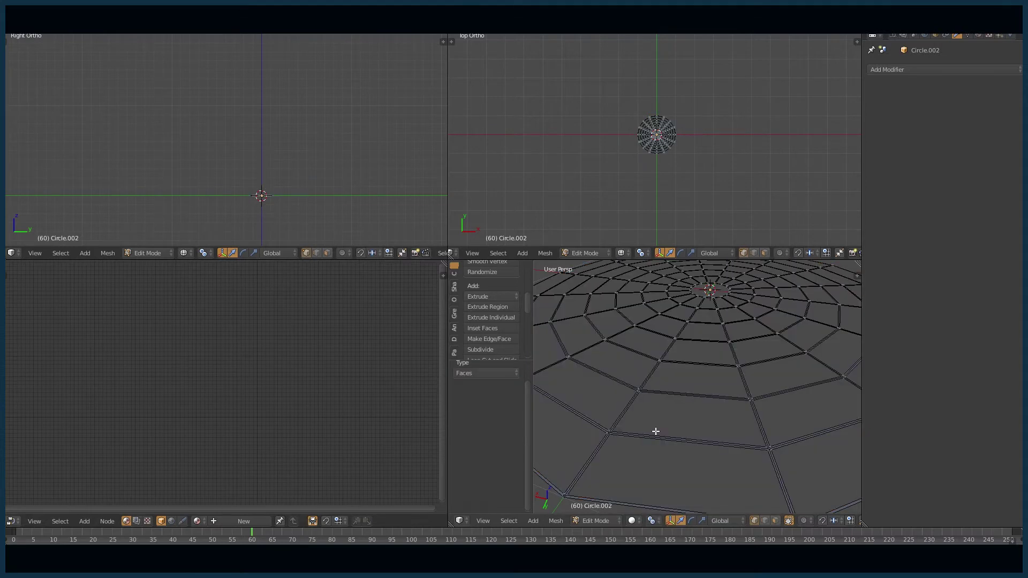
pyautogui.press('Tab')
pyautogui.scroll(-5, 676, 421)
pyautogui.scroll(2, 703, 393)
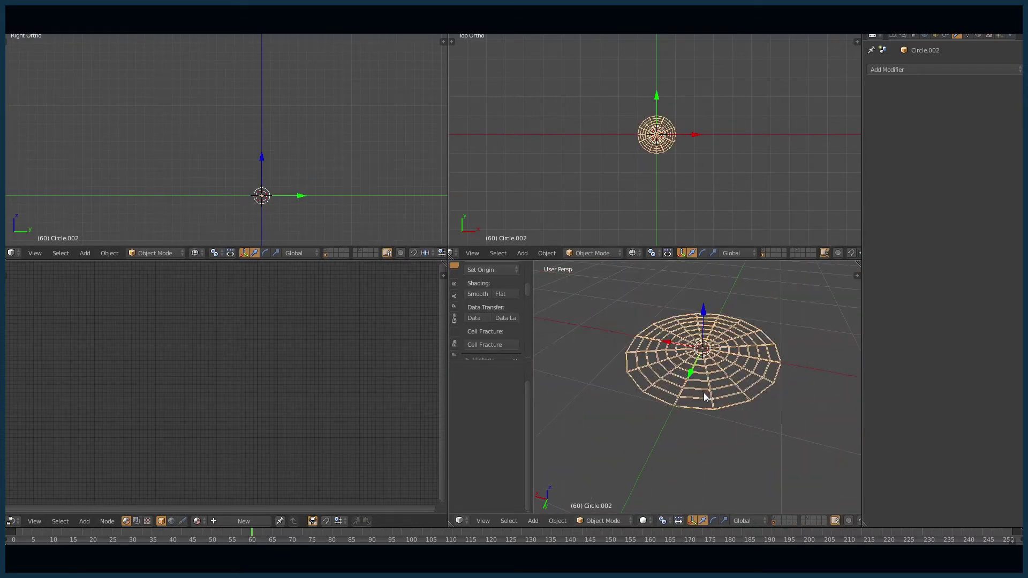
# Delete the narrow faces around the web's outer rim so the radial strands end in free tips.
pyautogui.press('Tab')
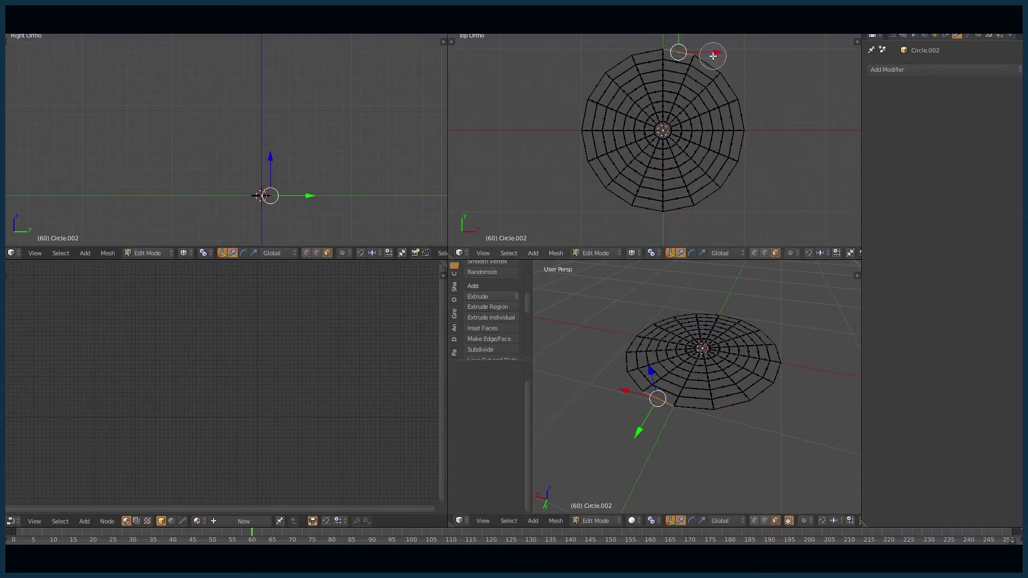
pyautogui.click(713, 57)
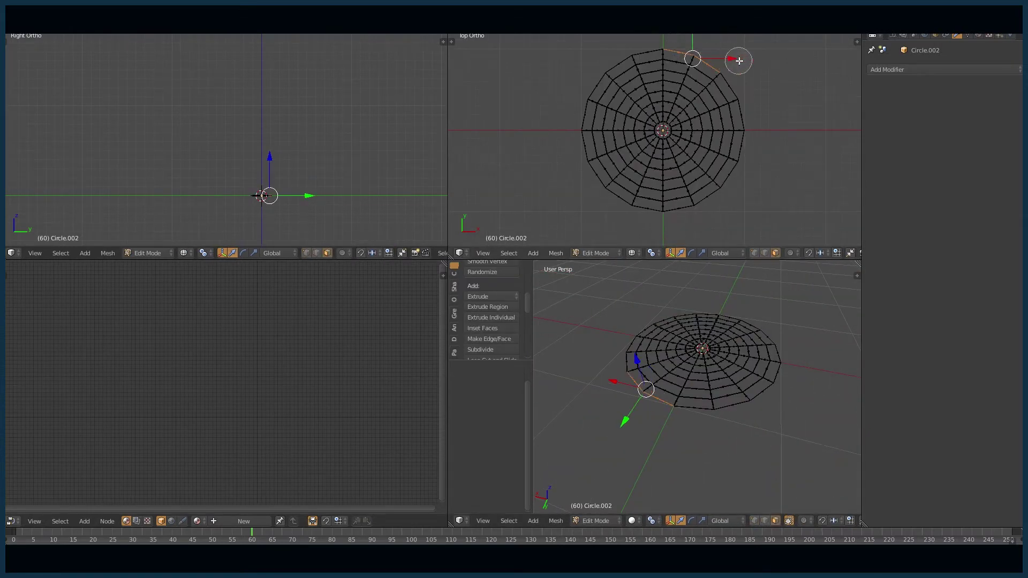
pyautogui.moveTo(739, 60)
pyautogui.mouseDown()
pyautogui.moveTo(753, 158)
pyautogui.moveTo(726, 193)
pyautogui.moveTo(681, 216)
pyautogui.moveTo(700, 172)
pyautogui.moveTo(729, 152)
pyautogui.moveTo(710, 174)
pyautogui.moveTo(585, 179)
pyautogui.moveTo(612, 56)
pyautogui.moveTo(647, 50)
pyautogui.mouseUp()
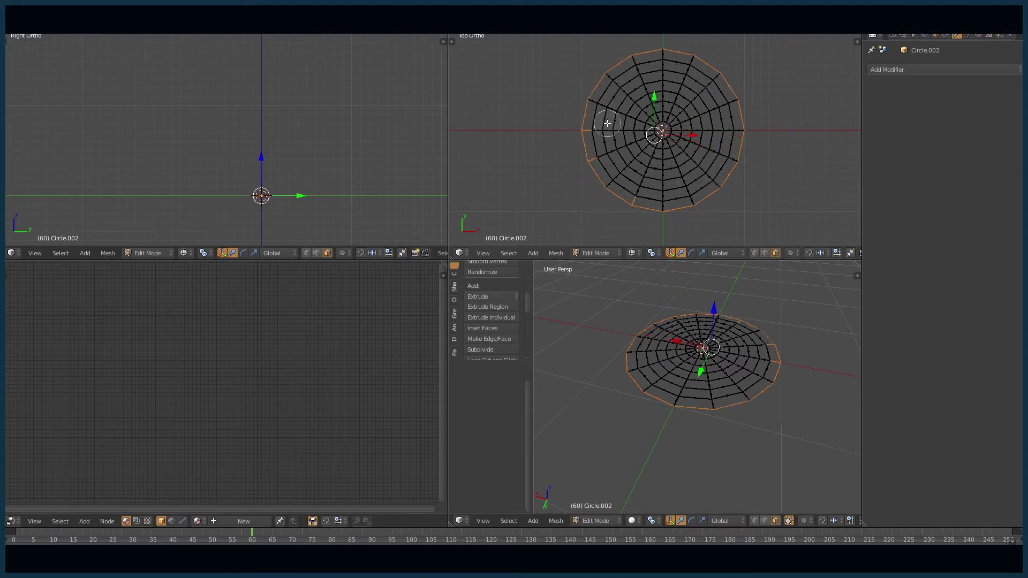
pyautogui.rightClick(603, 156)
pyautogui.press('x')
pyautogui.click(646, 157)
# In vertex select mode, circle-select the strand tips along the +Y side of the web's outer edge.
pyautogui.click(755, 521)
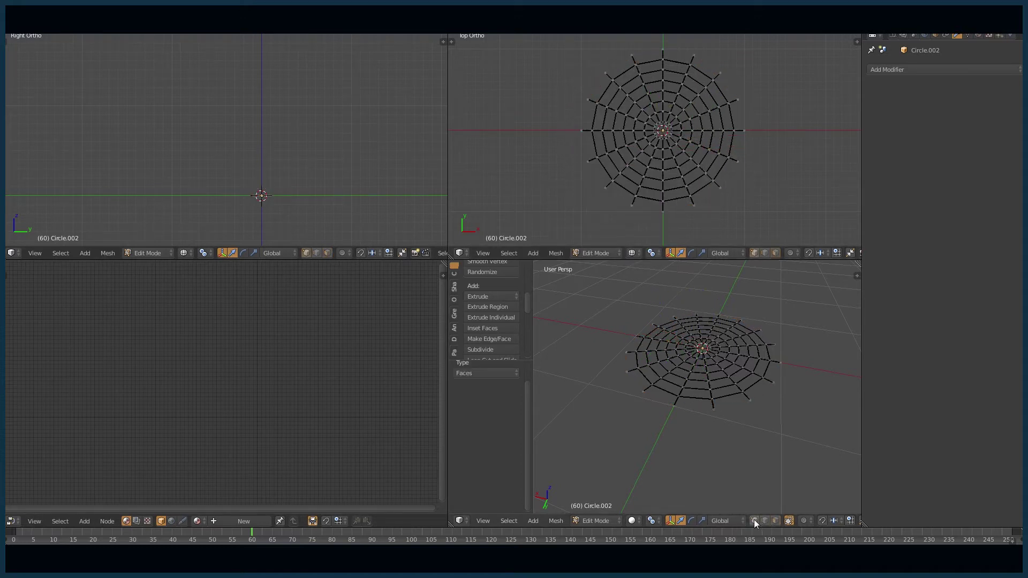
pyautogui.rightClick(743, 65)
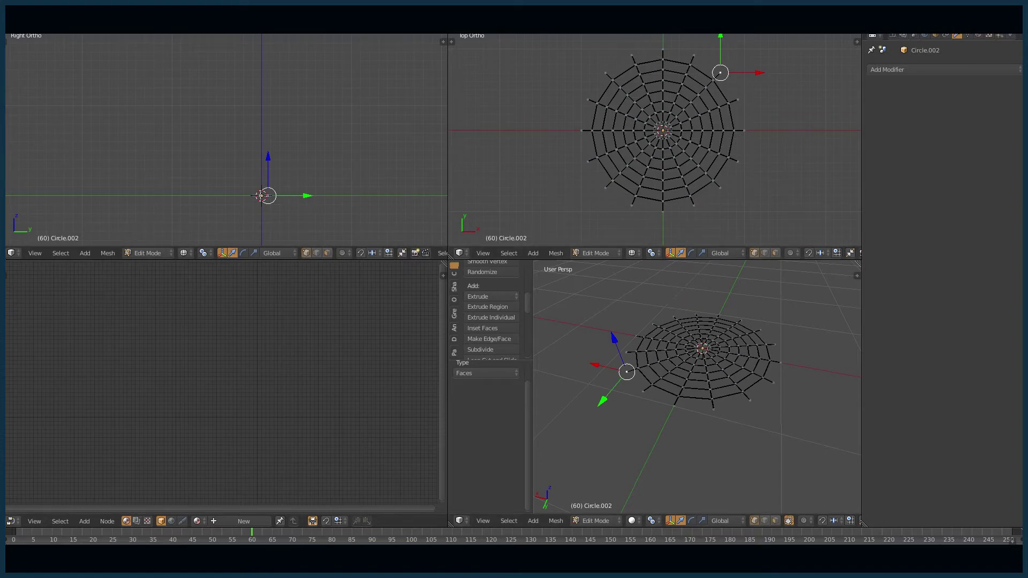
pyautogui.press('c')
pyautogui.click(702, 45)
pyautogui.moveTo(702, 45)
pyautogui.mouseDown()
pyautogui.moveTo(625, 45)
pyautogui.moveTo(584, 76)
pyautogui.moveTo(584, 96)
pyautogui.mouseUp()
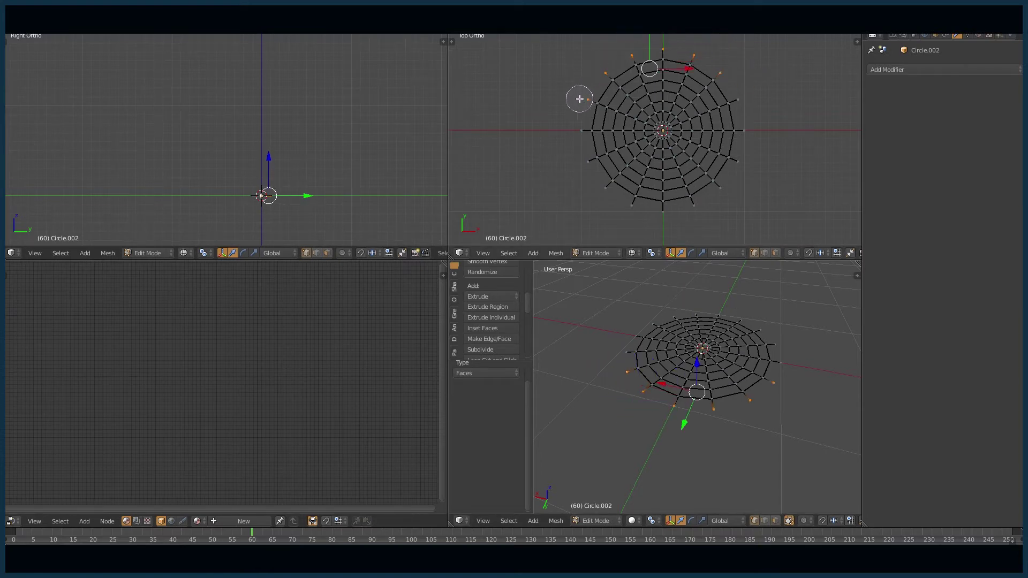
pyautogui.press('Escape')
# Create a vertex group named pin, assign the selected tip vertices to it and return to Object Mode.
pyautogui.click(969, 35)
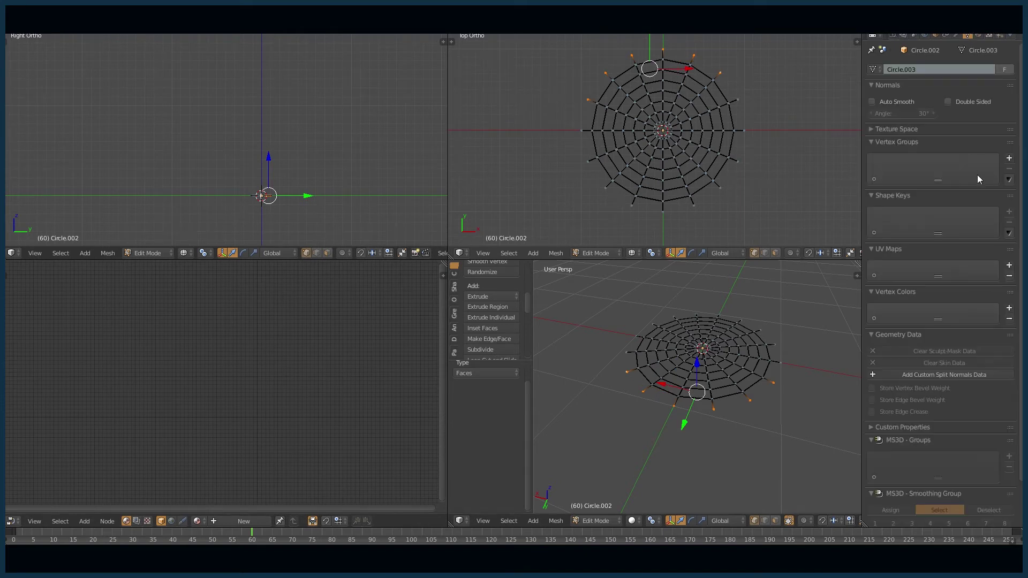
pyautogui.click(1009, 158)
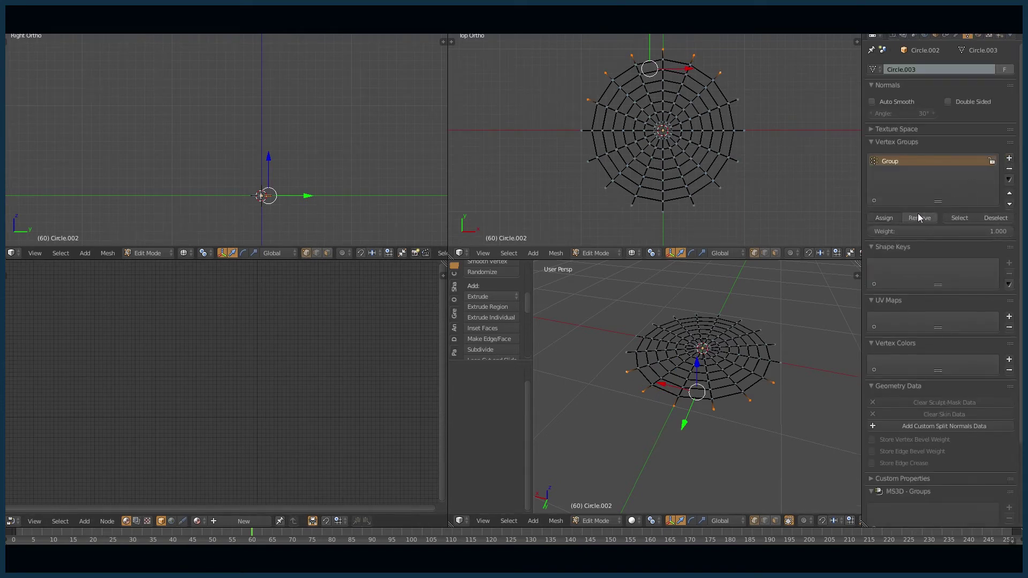
pyautogui.doubleClick(934, 159)
pyautogui.write('pin')
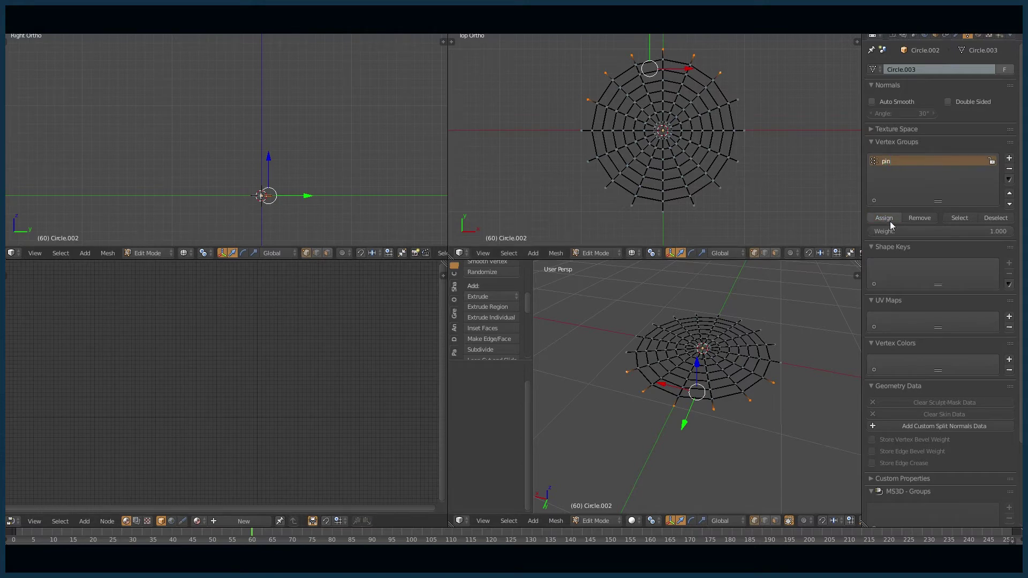
pyautogui.press('Tab')
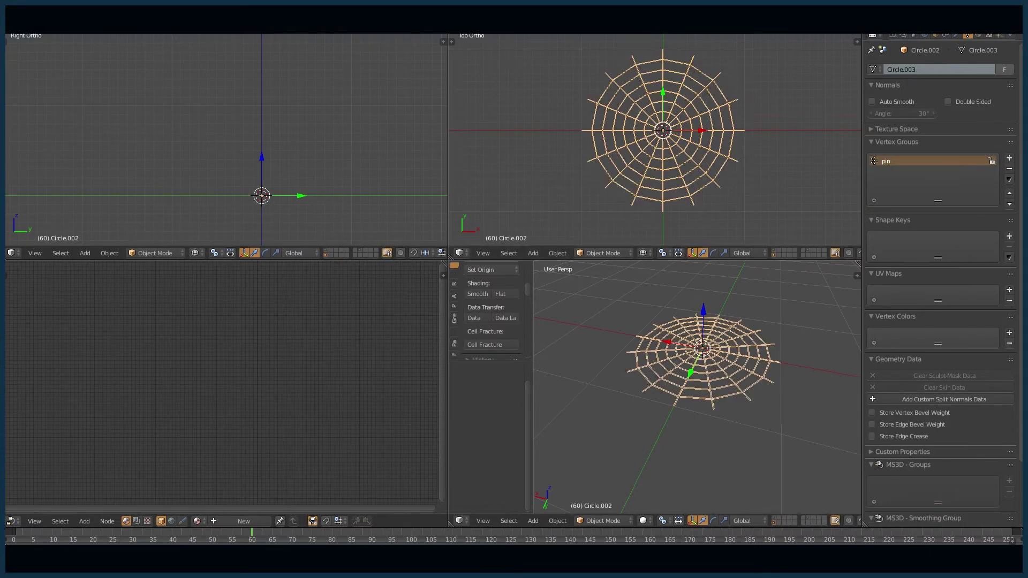
# Enable Cloth physics on the web, without Soft Body, and apply a cloth preset named Web.
pyautogui.click(1011, 35)
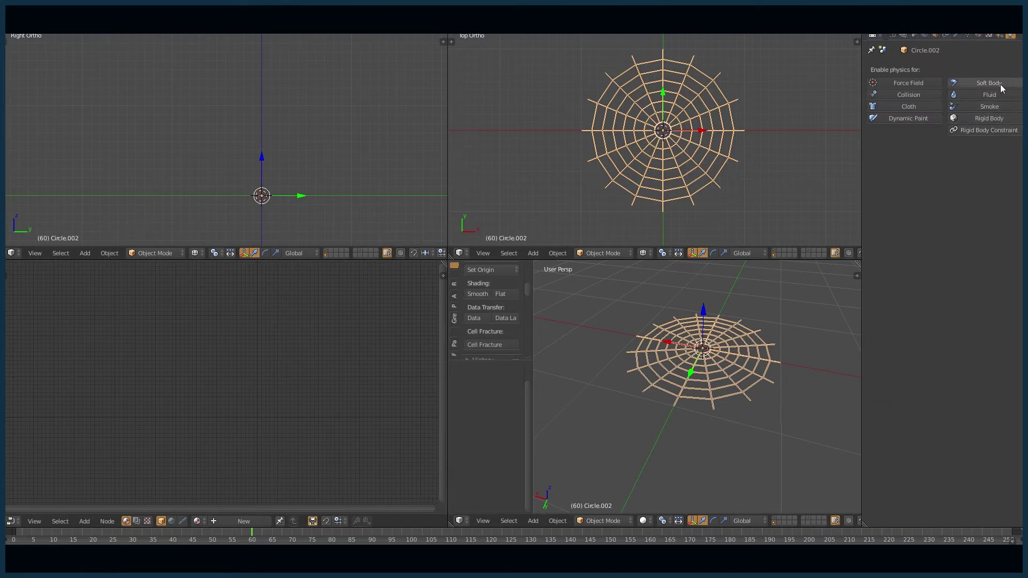
pyautogui.click(1000, 84)
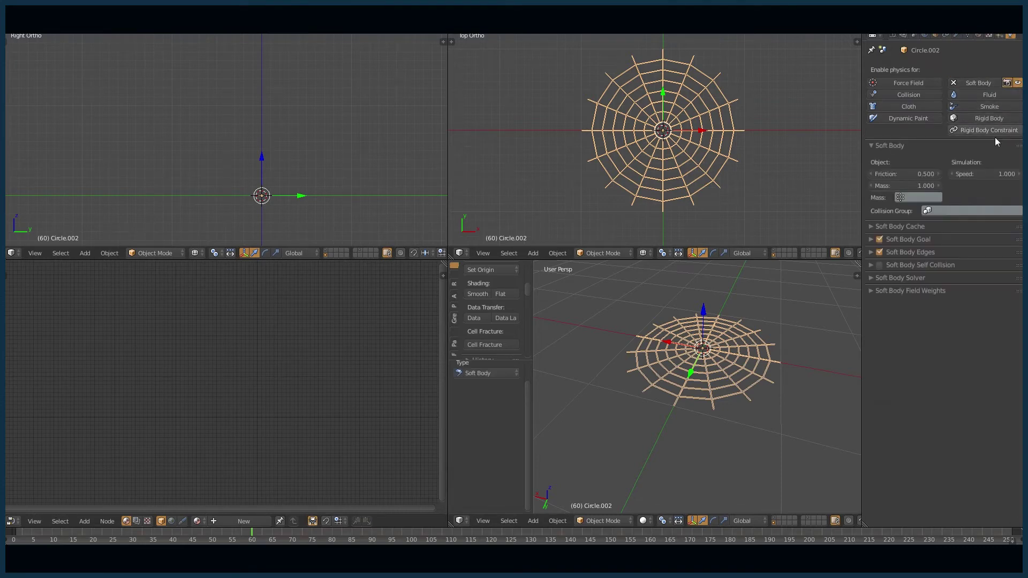
pyautogui.click(953, 83)
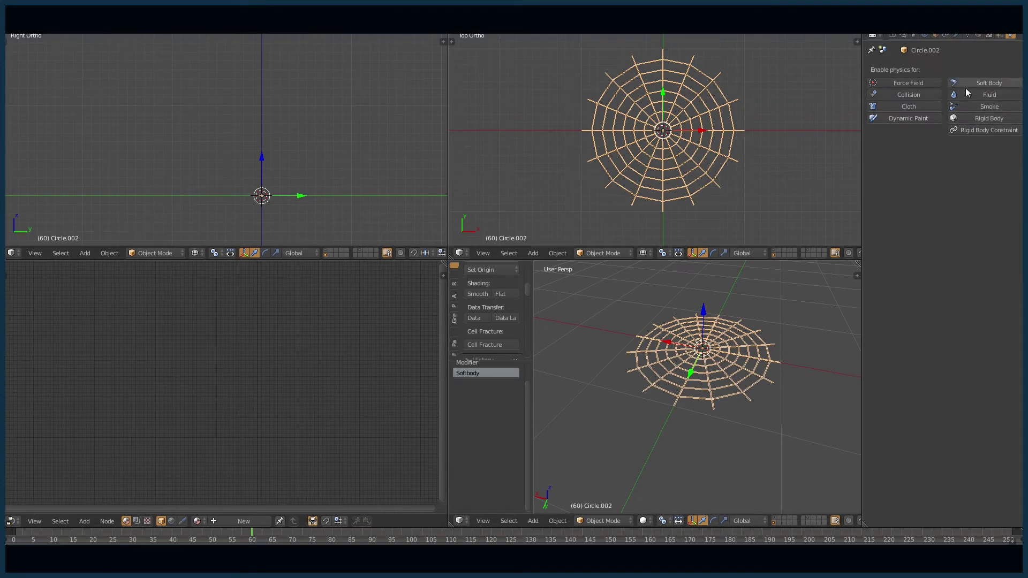
pyautogui.click(905, 107)
pyautogui.click(942, 163)
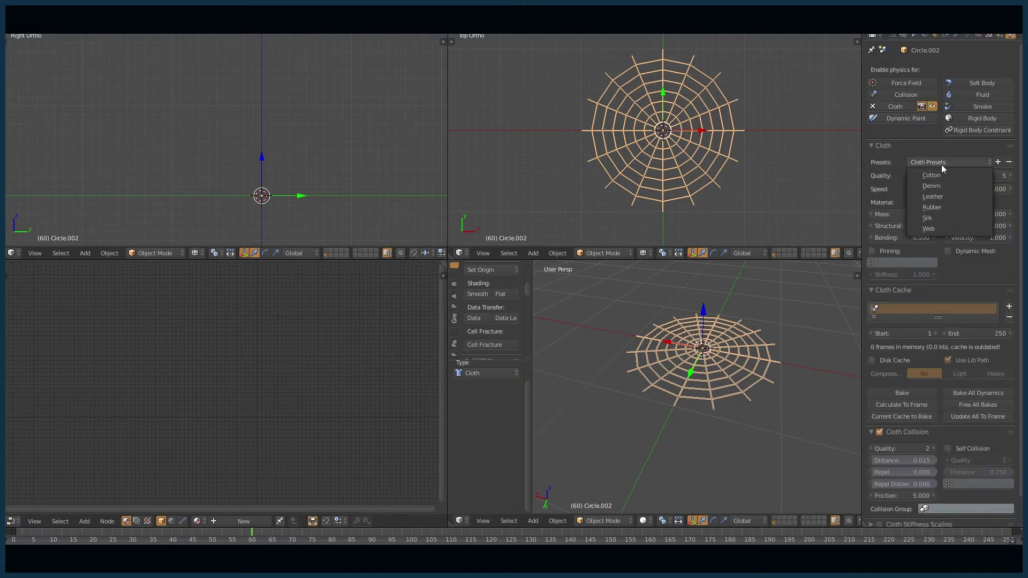
pyautogui.click(933, 228)
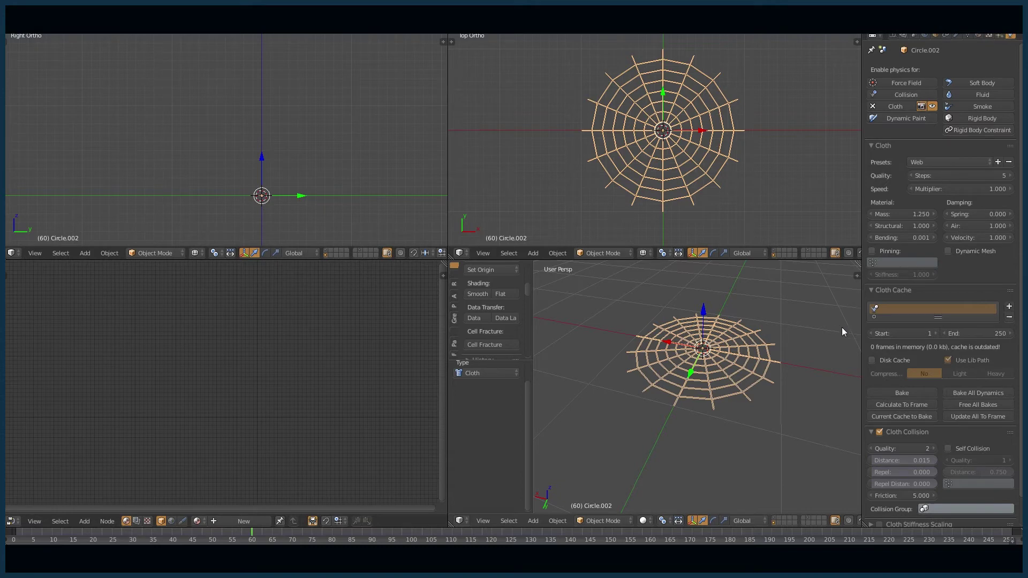
# Enable Pinning with the pin vertex group and bake the cloth simulation.
pyautogui.moveTo(786, 365); pyautogui.dragTo(756, 352, button='middle')
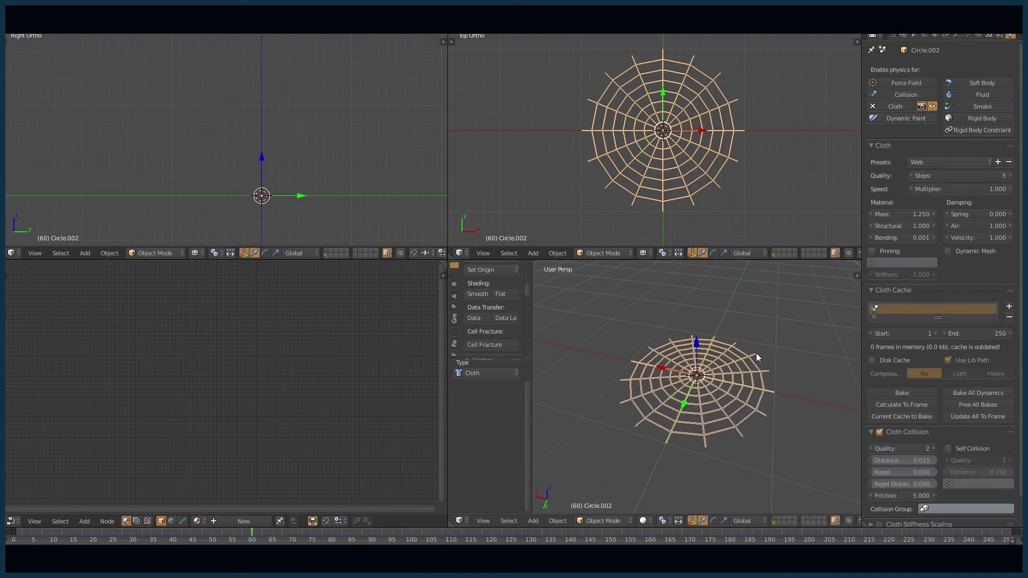
pyautogui.click(889, 392)
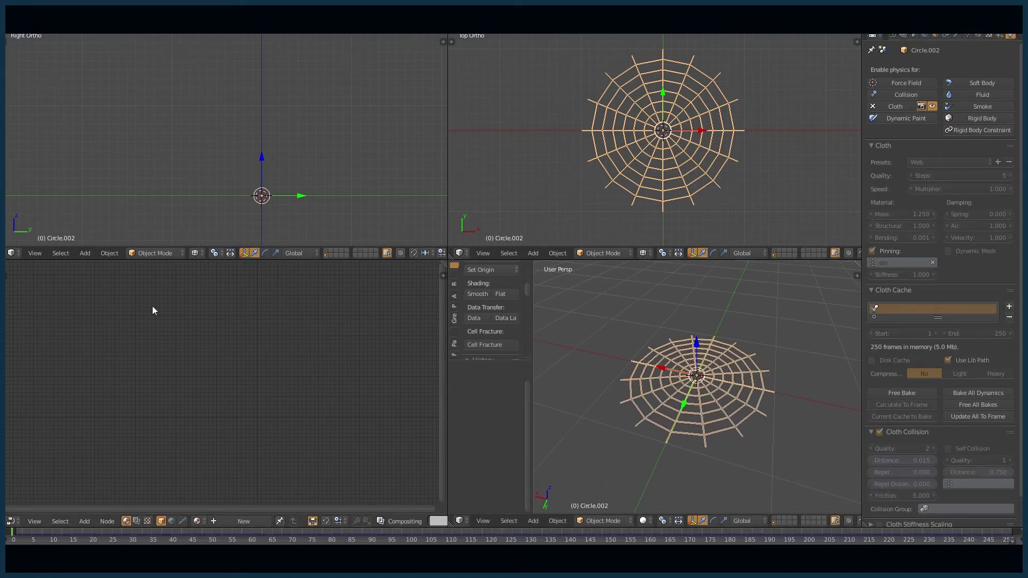
# Play back the baked simulation, stop at frame 93 and examine the hanging web from several angles.
pyautogui.hotkey('alt', 'a')
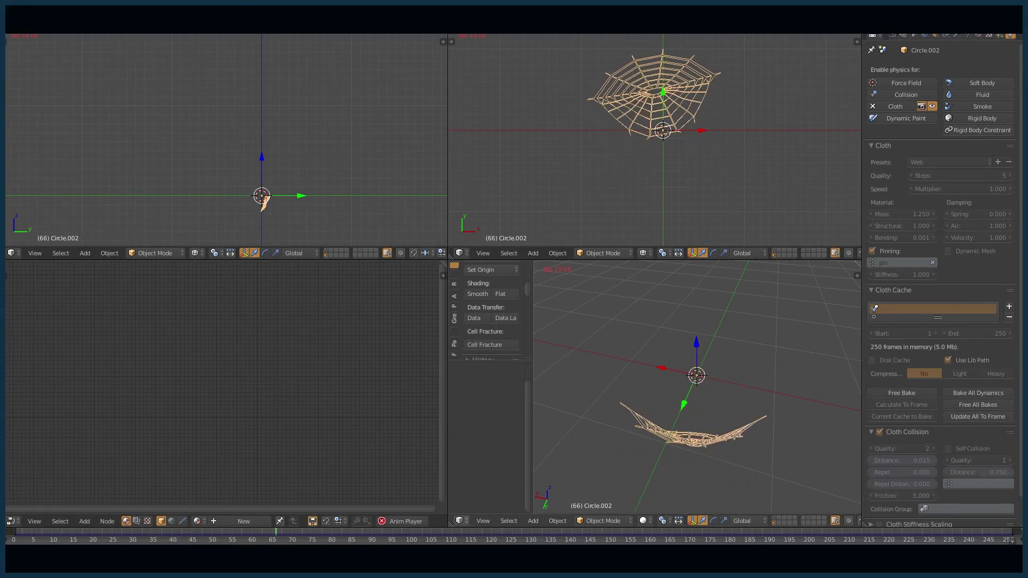
pyautogui.moveTo(343, 530); pyautogui.dragTo(379, 529)
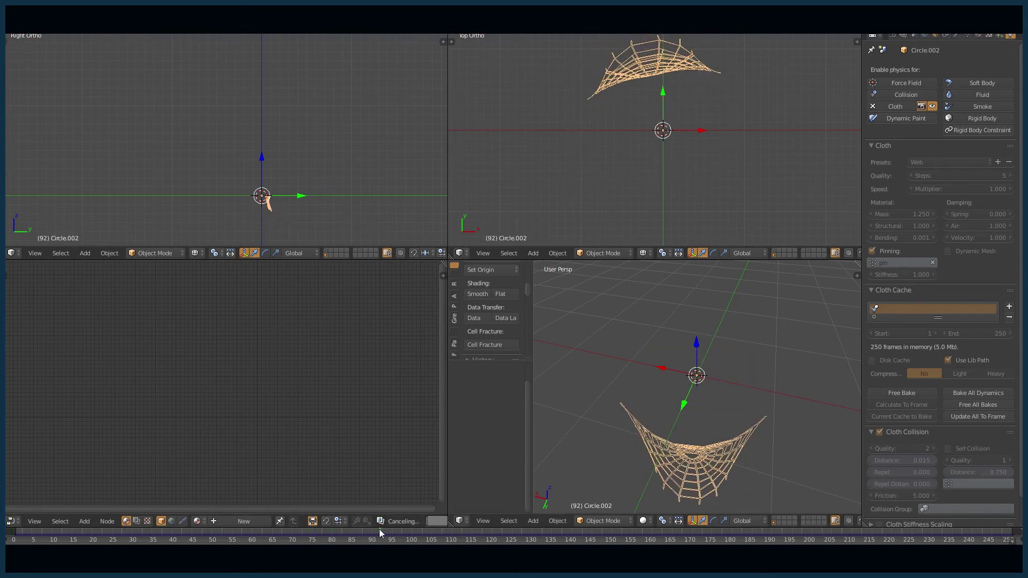
pyautogui.click(383, 529)
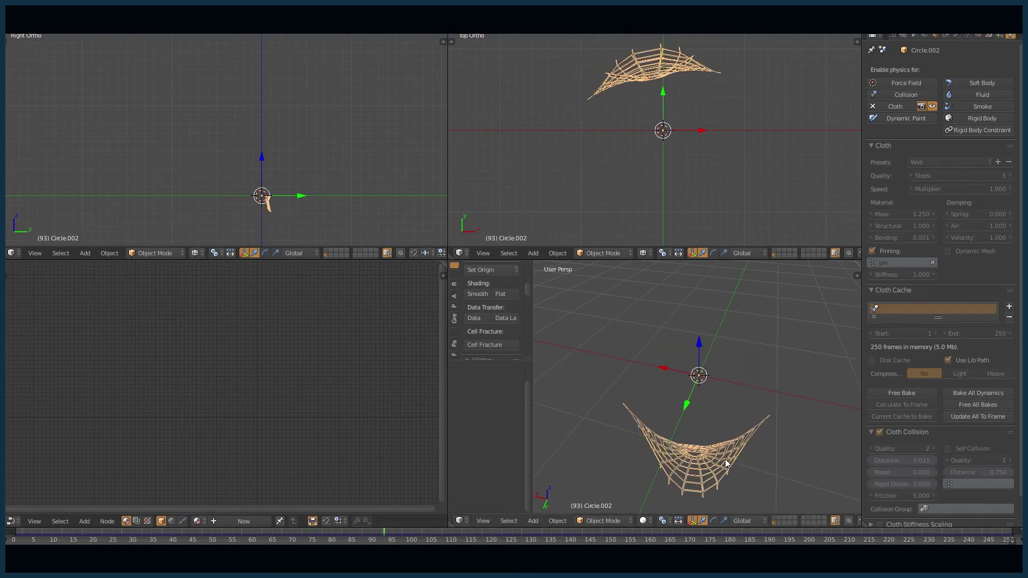
pyautogui.moveTo(726, 464); pyautogui.dragTo(683, 451, button='middle')
pyautogui.press('KP_Decimal')
pyautogui.moveTo(769, 397); pyautogui.dragTo(700, 367, button='middle')
pyautogui.scroll(3, 709, 401)
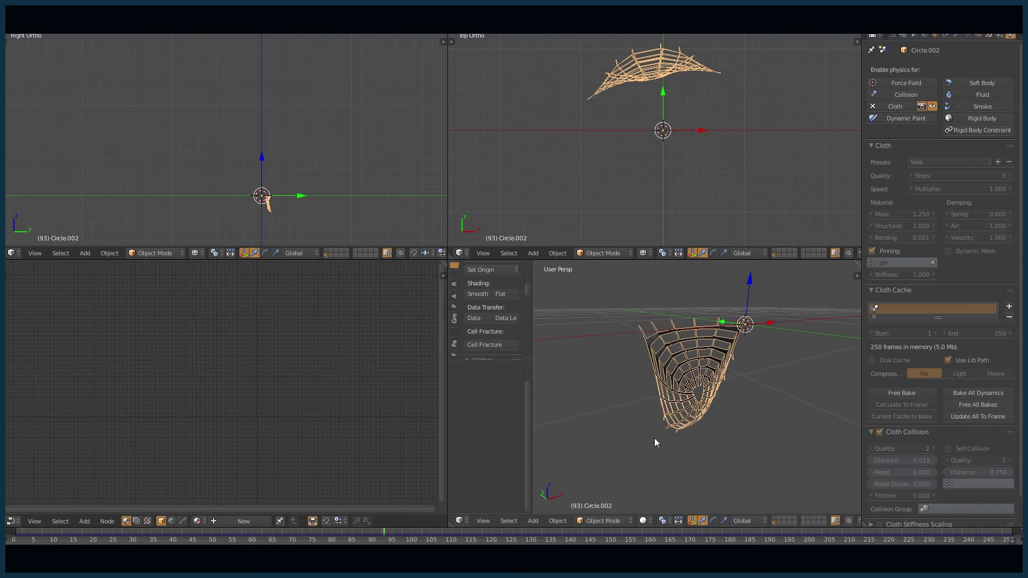
pyautogui.moveTo(642, 382); pyautogui.dragTo(743, 461, button='middle')
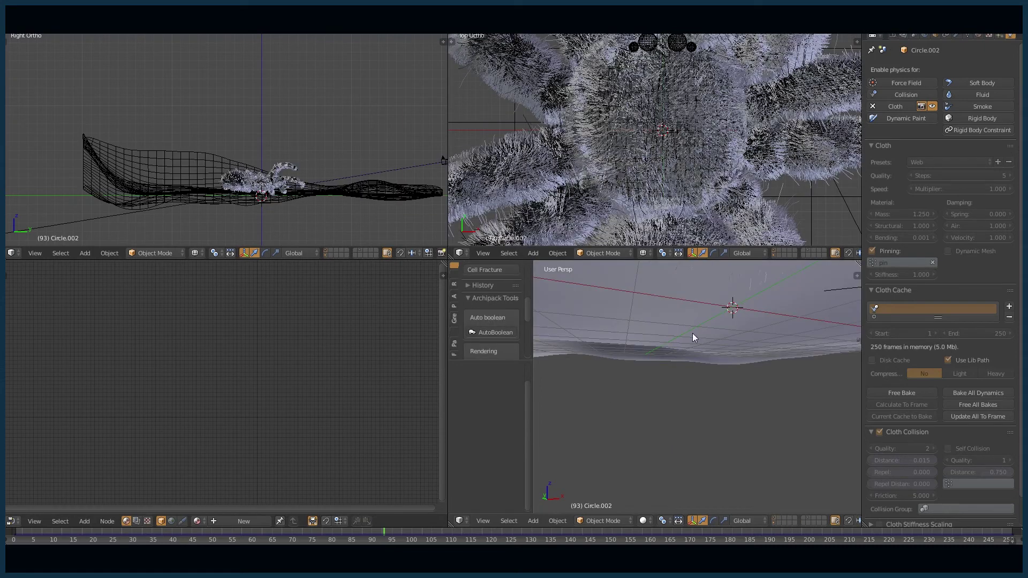
# Show the spider scene with its webs and select the Fels ground to examine its Collision physics and the draped webs.
pyautogui.moveTo(693, 333); pyautogui.dragTo(797, 377, button='middle')
pyautogui.scroll(-6, 700, 368)
pyautogui.scroll(-2, 671, 370)
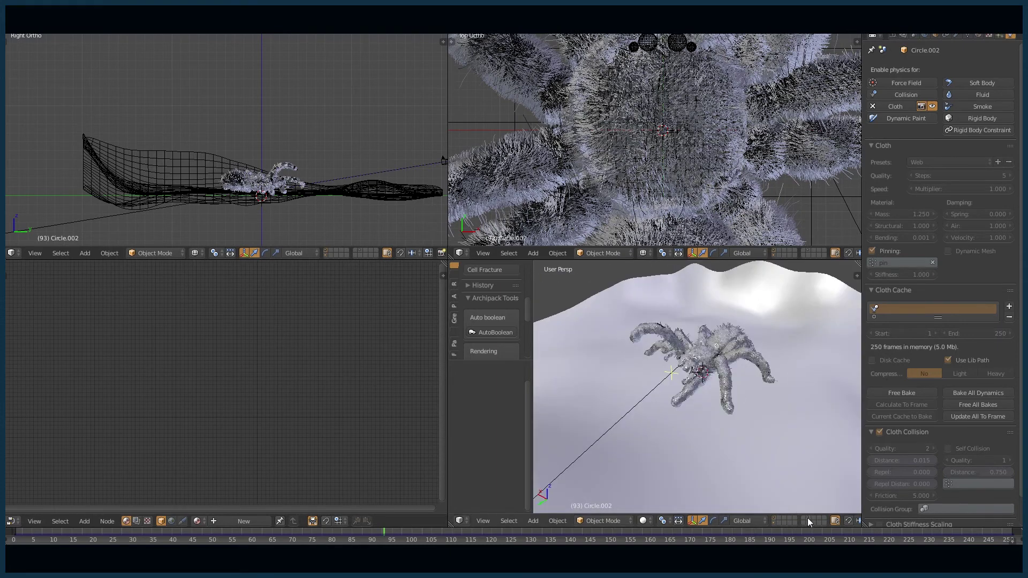
pyautogui.hotkey('alt', 'h')
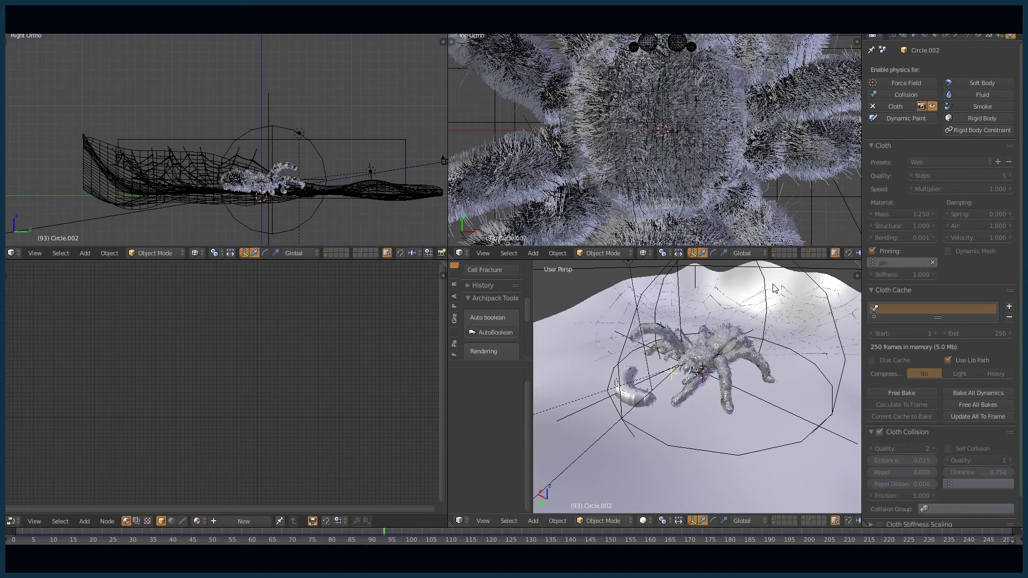
pyautogui.rightClick(753, 284)
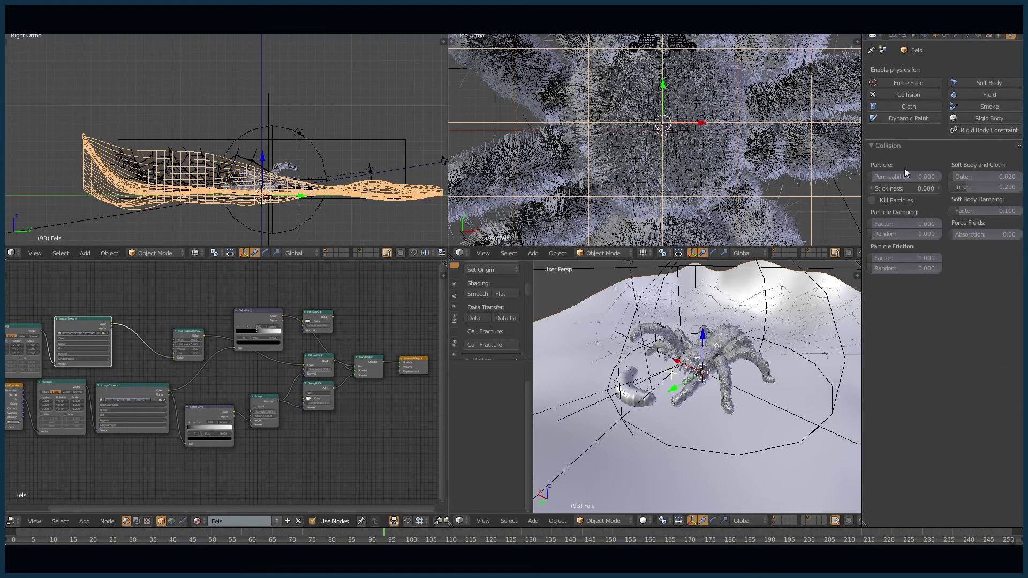
pyautogui.moveTo(618, 369); pyautogui.dragTo(604, 339, button='middle')
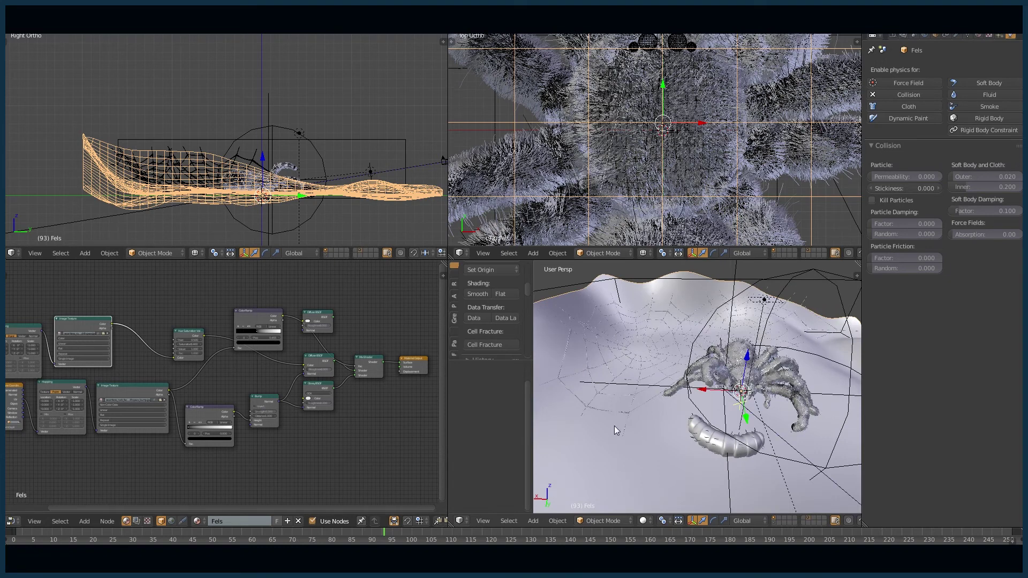
# Return to the layer with the simulated web, select the web and examine its sagging shape from several angles.
pyautogui.click(775, 523)
pyautogui.moveTo(765, 376); pyautogui.dragTo(727, 475, button='middle')
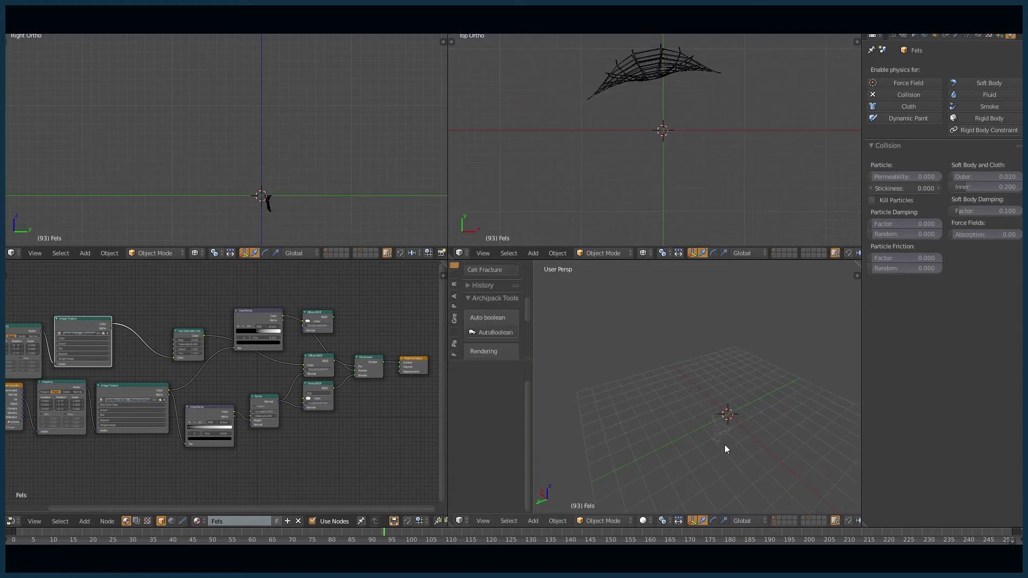
pyautogui.rightClick(724, 444)
pyautogui.press('KP_Decimal')
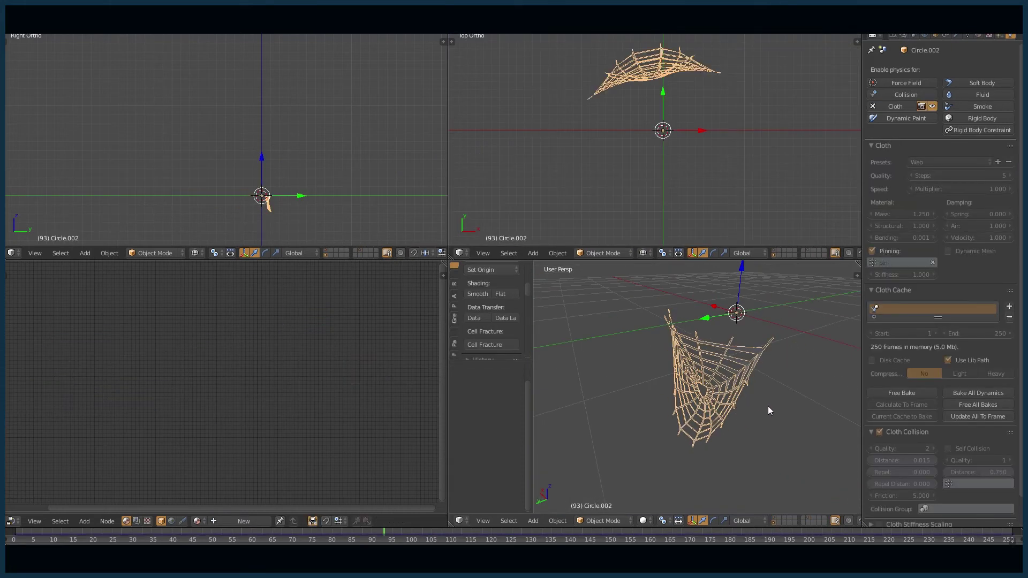
pyautogui.moveTo(768, 408); pyautogui.dragTo(702, 402, button='middle')
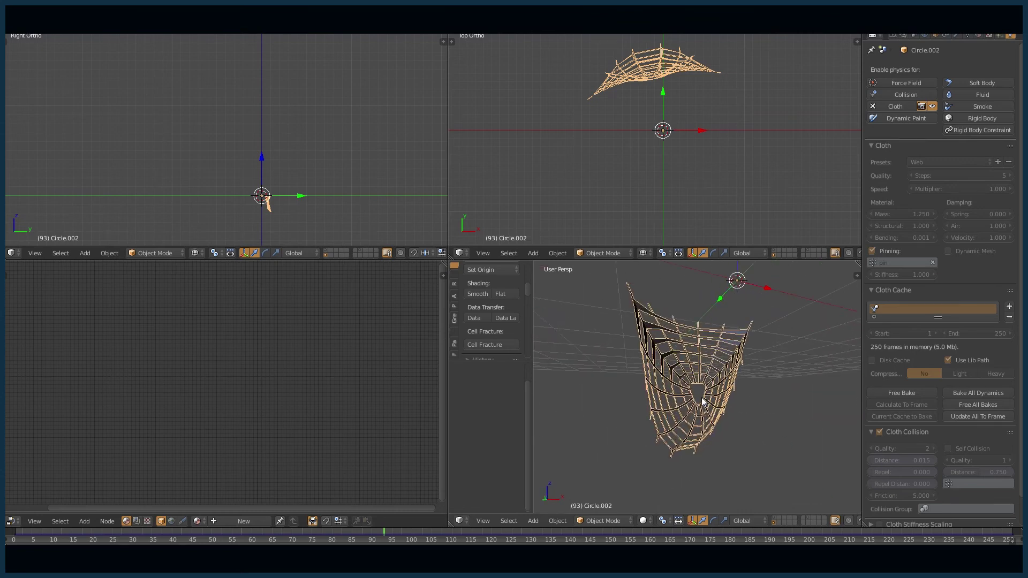
pyautogui.moveTo(715, 388); pyautogui.dragTo(685, 405, button='middle')
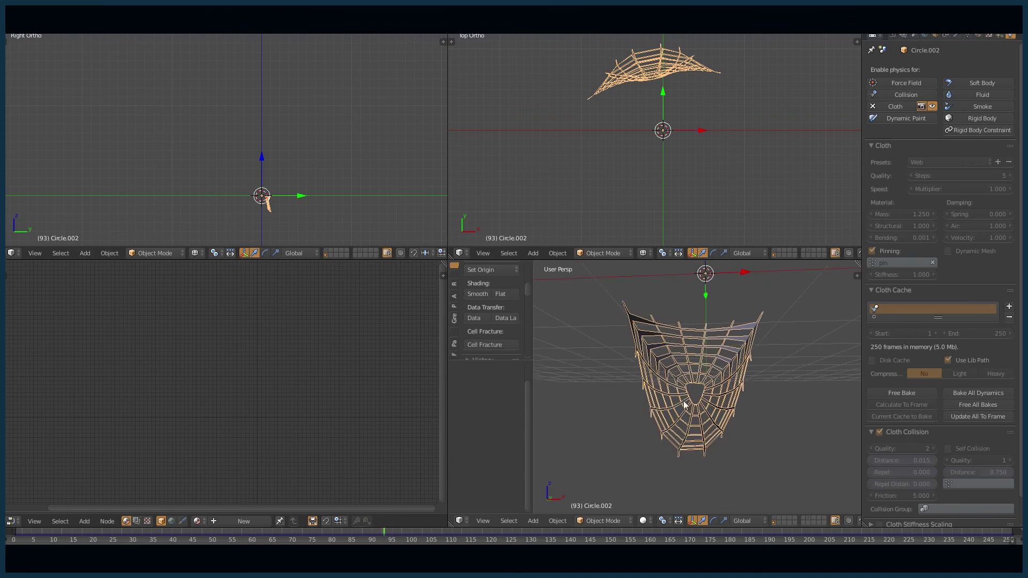
pyautogui.scroll(1, 685, 404)
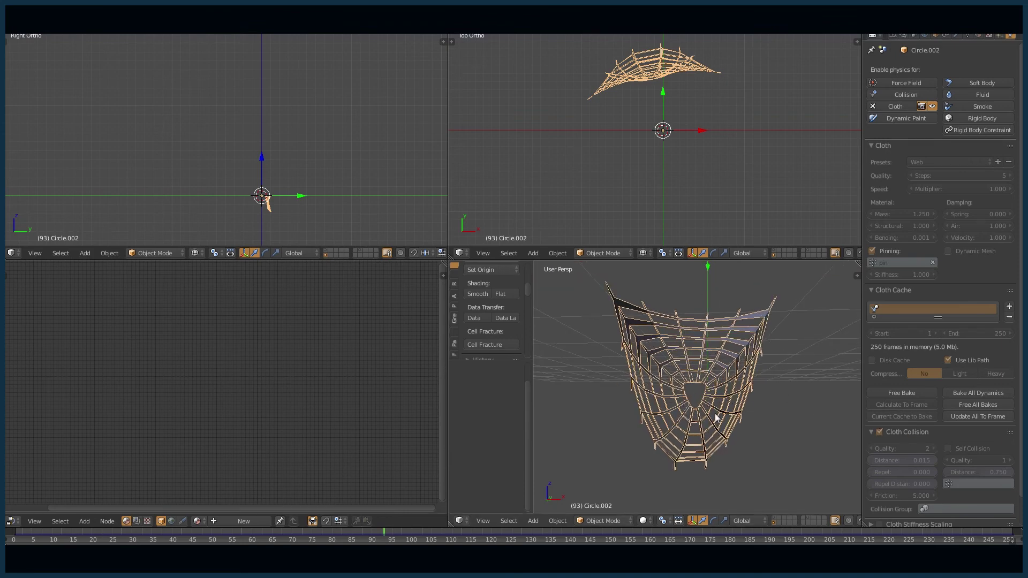
pyautogui.moveTo(716, 417)
pyautogui.mouseDown(button='middle')
pyautogui.moveTo(675, 419)
pyautogui.moveTo(707, 423)
pyautogui.mouseUp(button='middle')
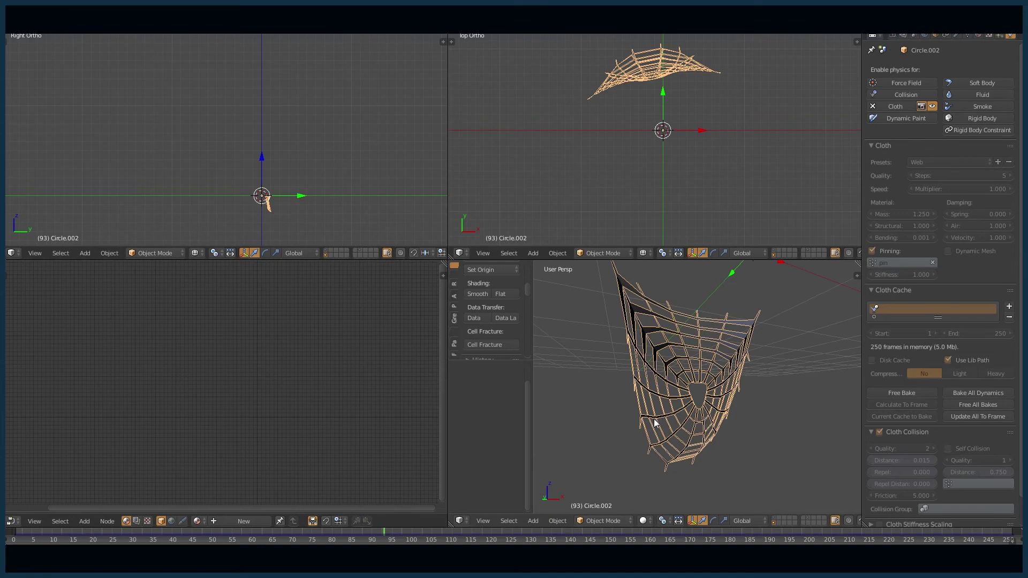
# Free the web's cloth bake and set the Structural stiffness to 6.
pyautogui.scroll(-1, 706, 395)
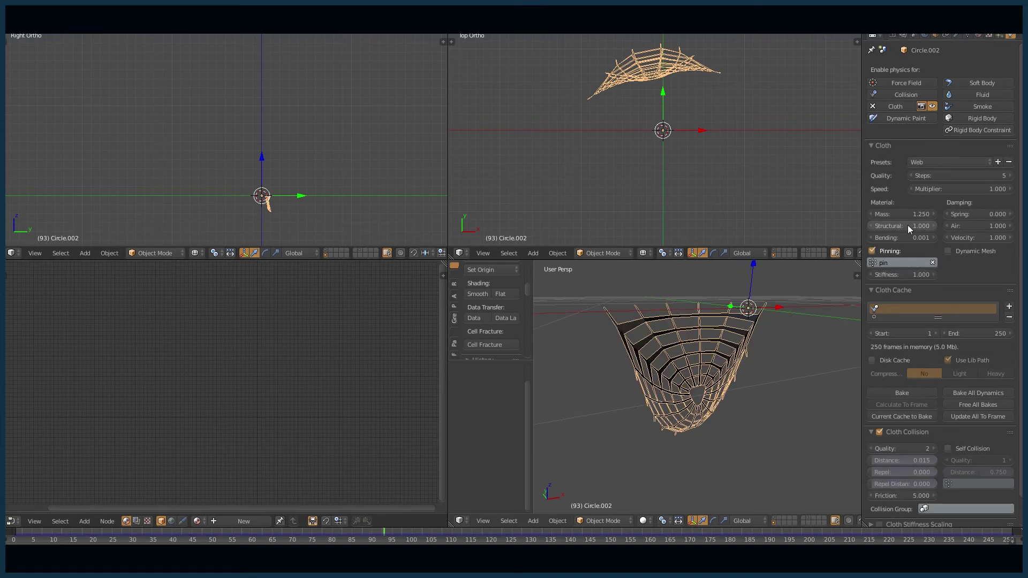
pyautogui.click(907, 225)
pyautogui.write('6')
pyautogui.press('Return')
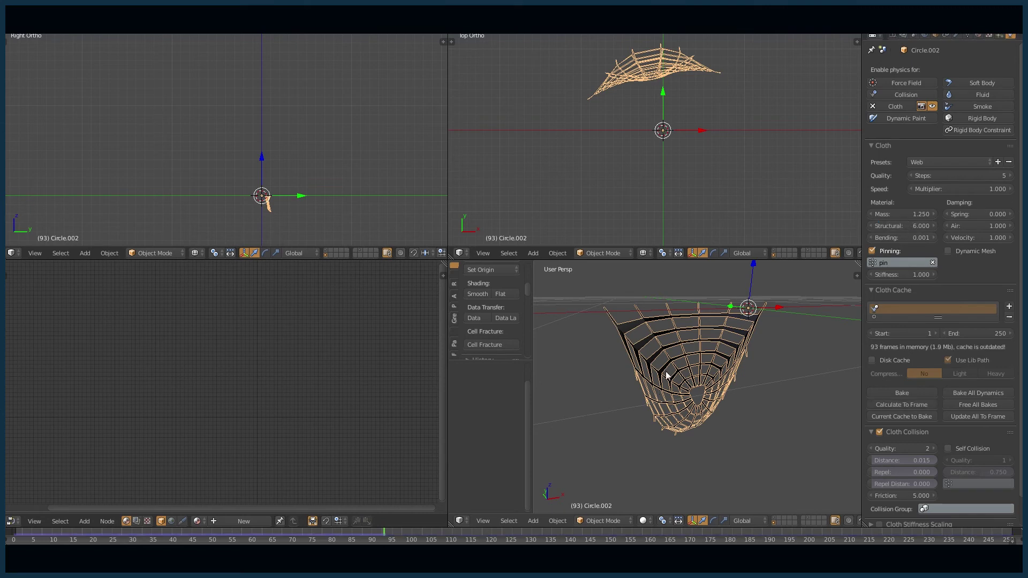
pyautogui.scroll(2, 661, 356)
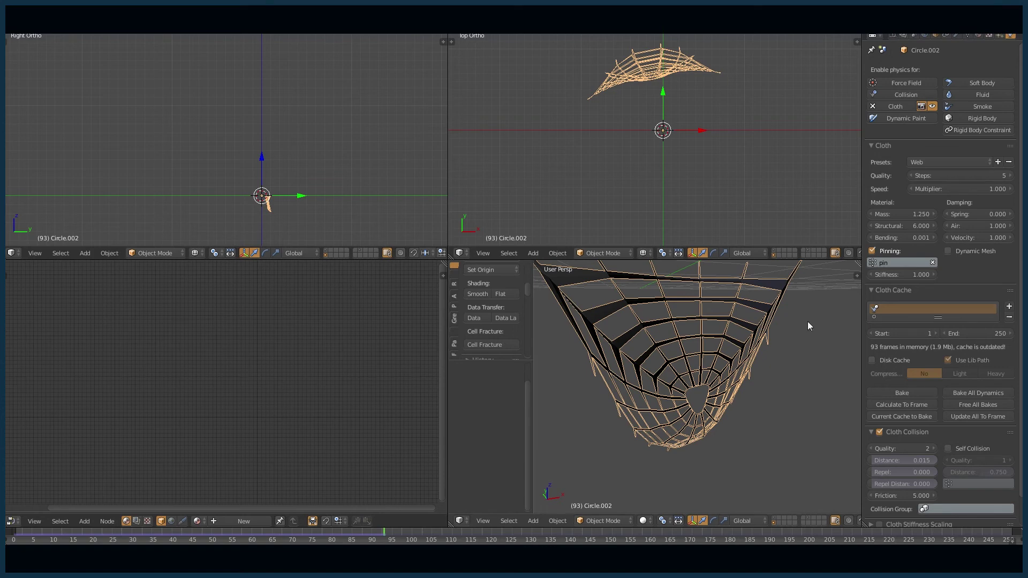
# Add a Subdivision Surface modifier to the web, placed before the Cloth modifier and set to Simple.
pyautogui.click(957, 36)
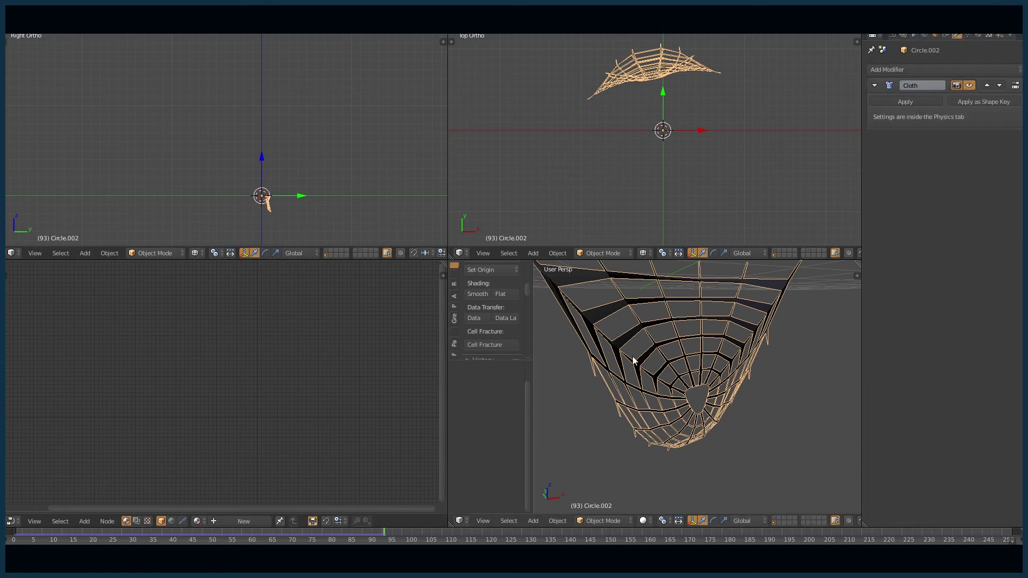
pyautogui.click(920, 69)
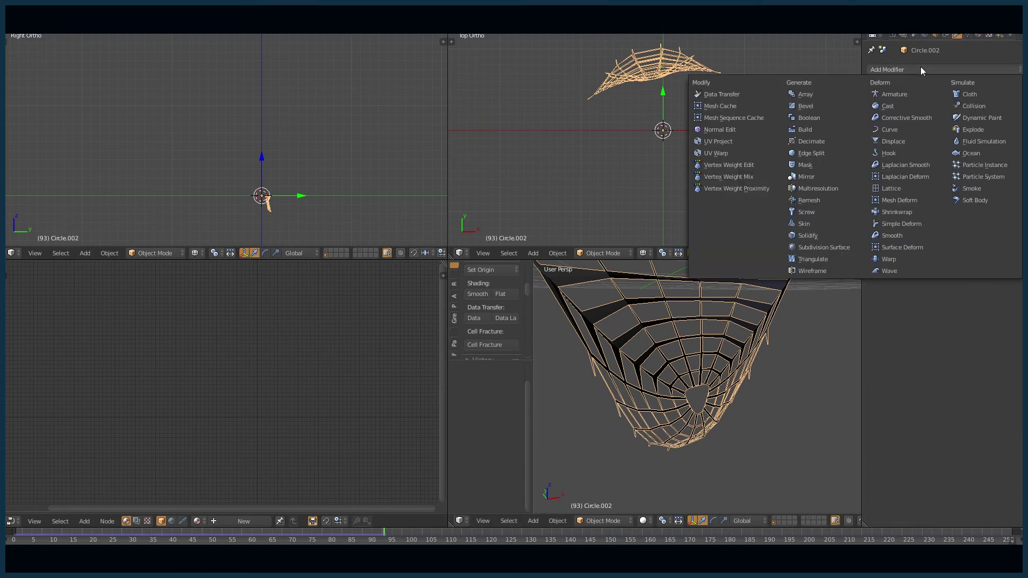
pyautogui.click(824, 248)
pyautogui.click(988, 140)
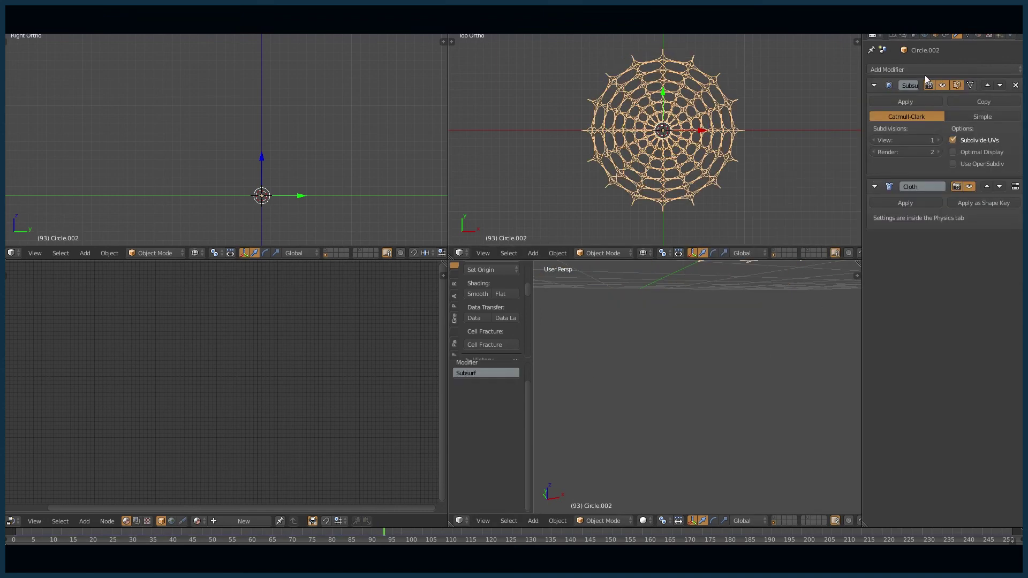
pyautogui.moveTo(689, 353); pyautogui.dragTo(701, 391, button='middle')
pyautogui.click(983, 117)
pyautogui.scroll(-2, 796, 346)
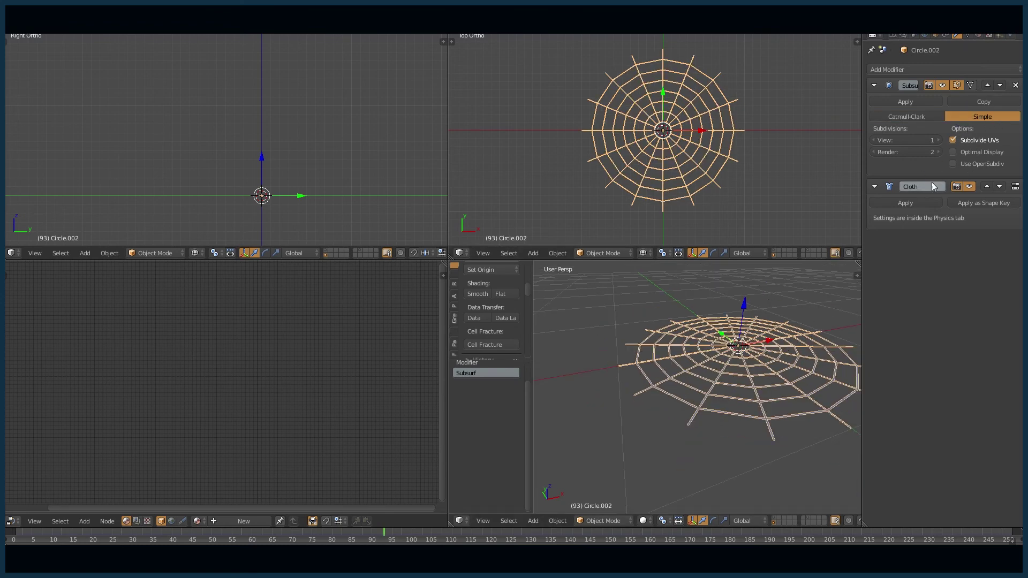
pyautogui.moveTo(772, 383); pyautogui.dragTo(749, 386, button='middle')
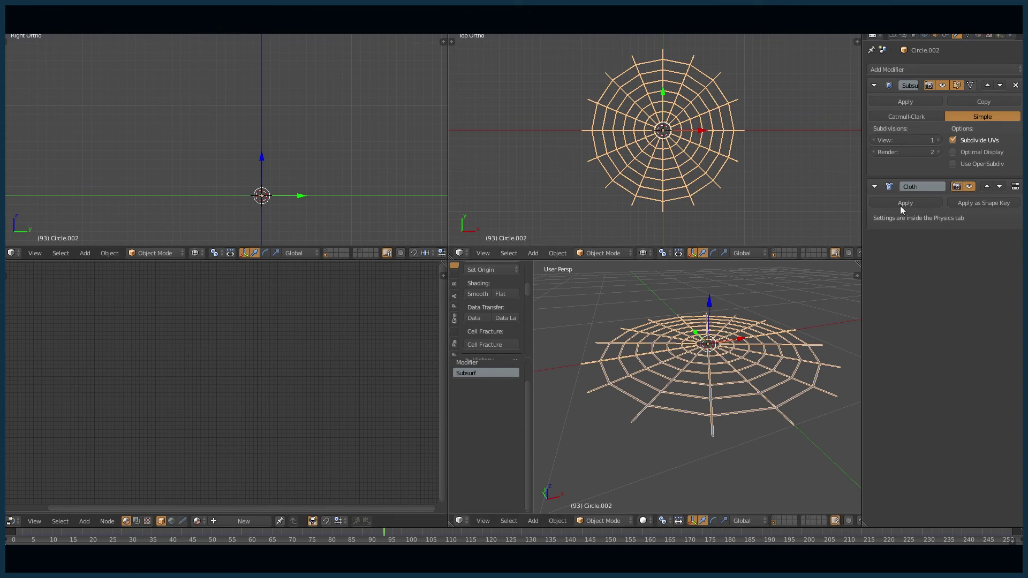
# Free all bakes and rebake the subdivided web's cloth simulation, stopping the bake at about frame 58.
pyautogui.click(1010, 35)
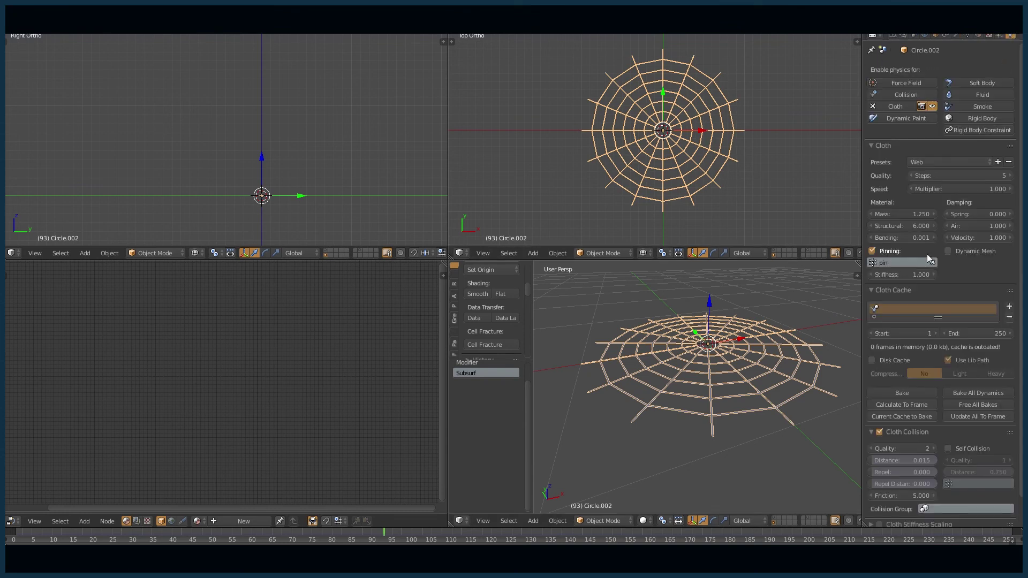
pyautogui.click(976, 406)
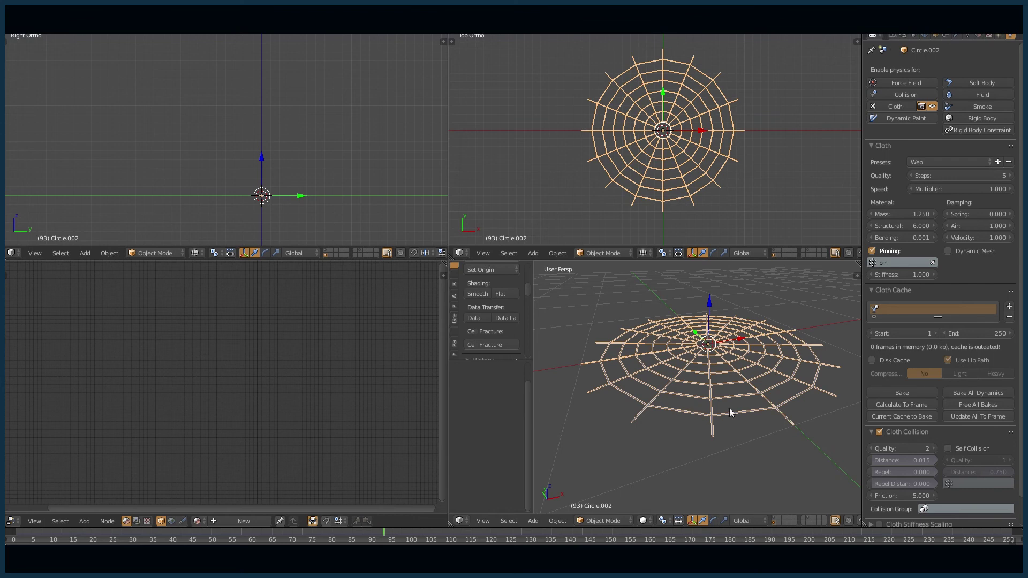
pyautogui.click(927, 392)
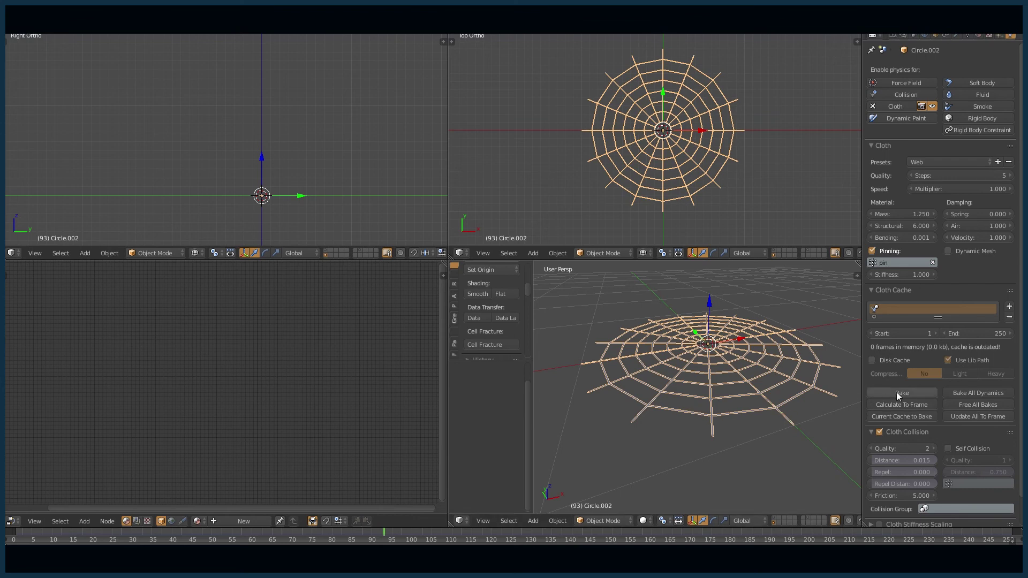
pyautogui.press('Escape')
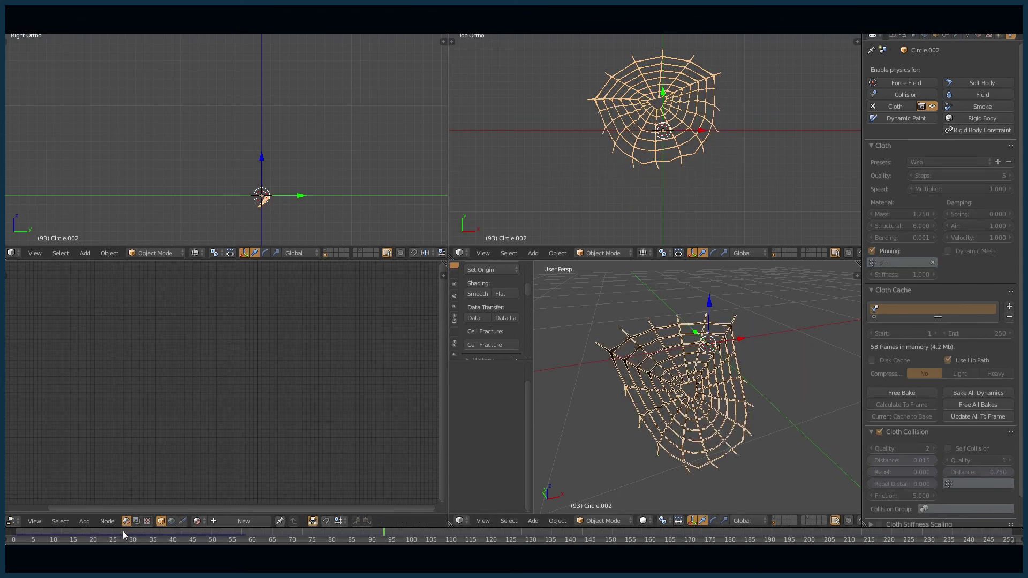
# Scrub the baked simulation to frame 48 and examine the draped web up close.
pyautogui.moveTo(143, 532); pyautogui.dragTo(205, 532)
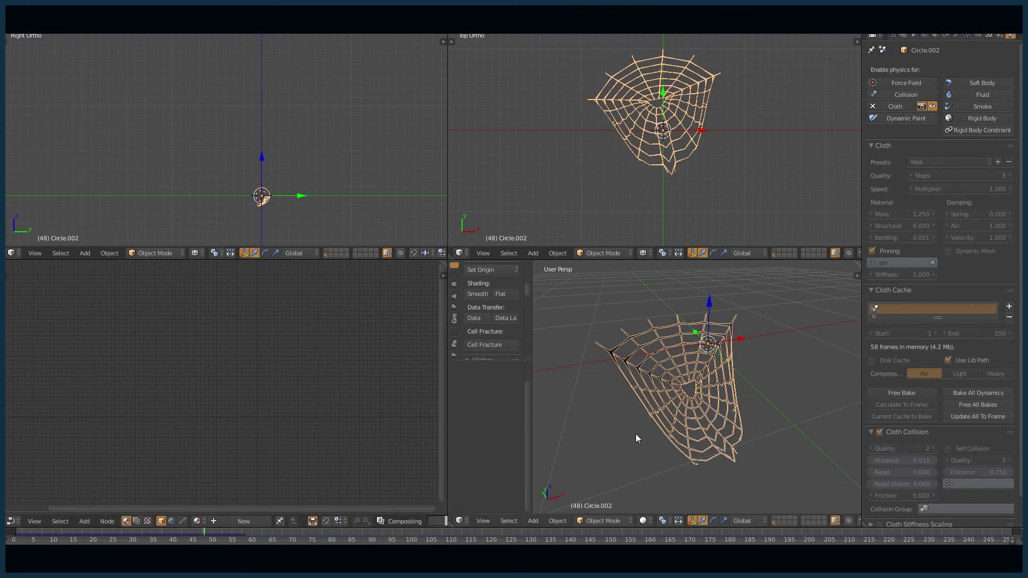
pyautogui.scroll(3, 660, 432)
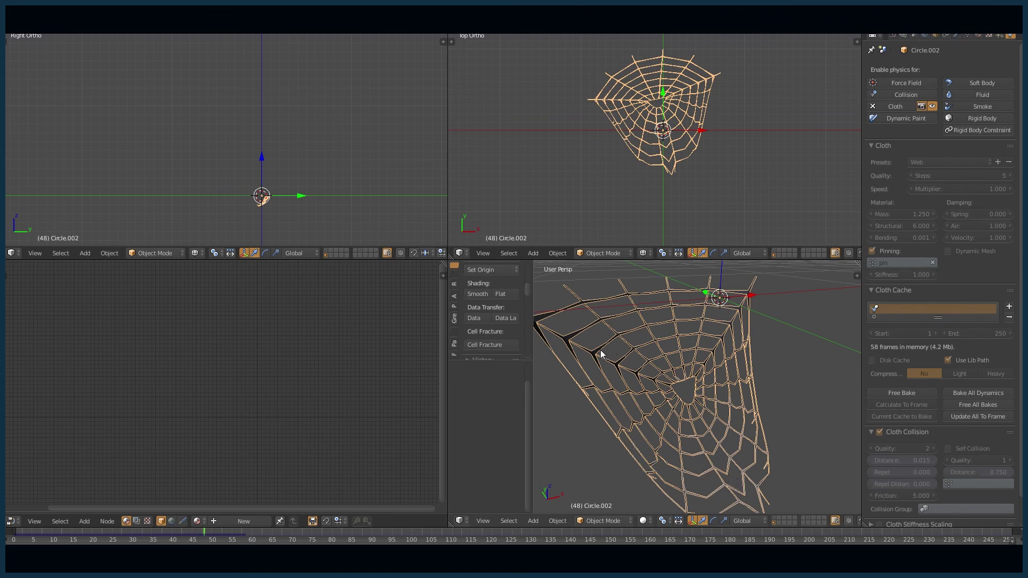
pyautogui.scroll(-4, 652, 465)
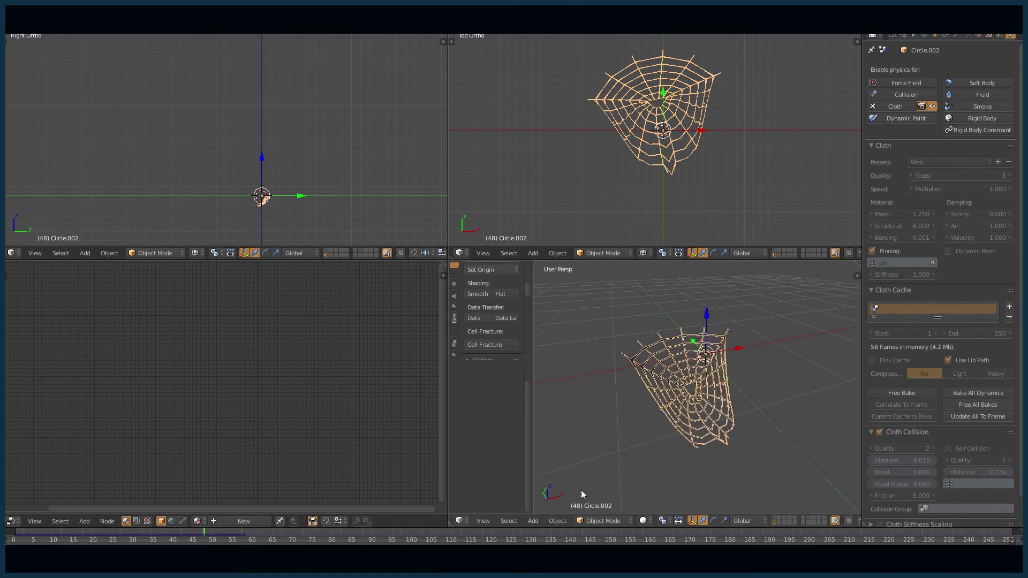
# Free the web's cloth bake and delete the web object.
pyautogui.click(902, 393)
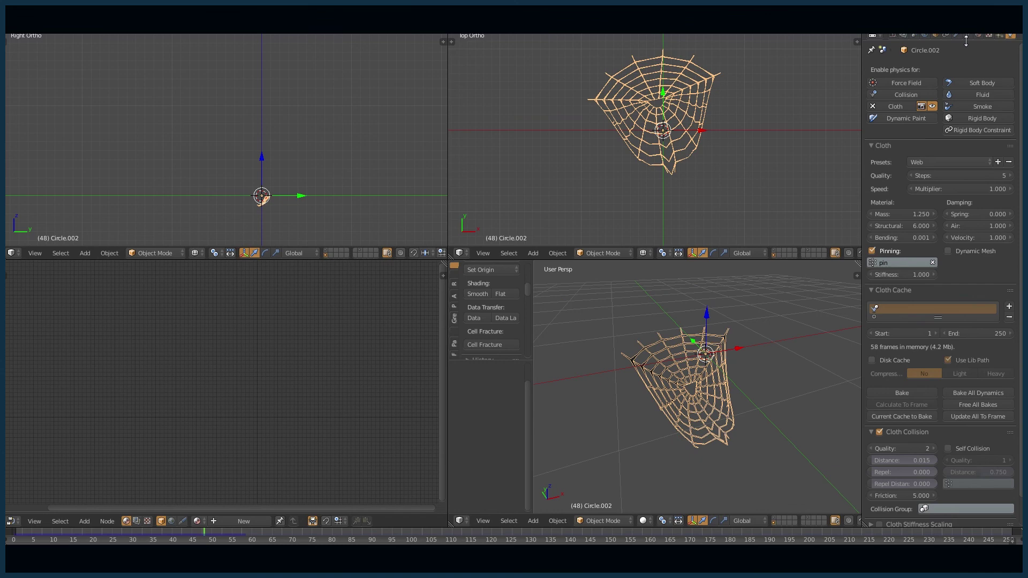
pyautogui.press('x')
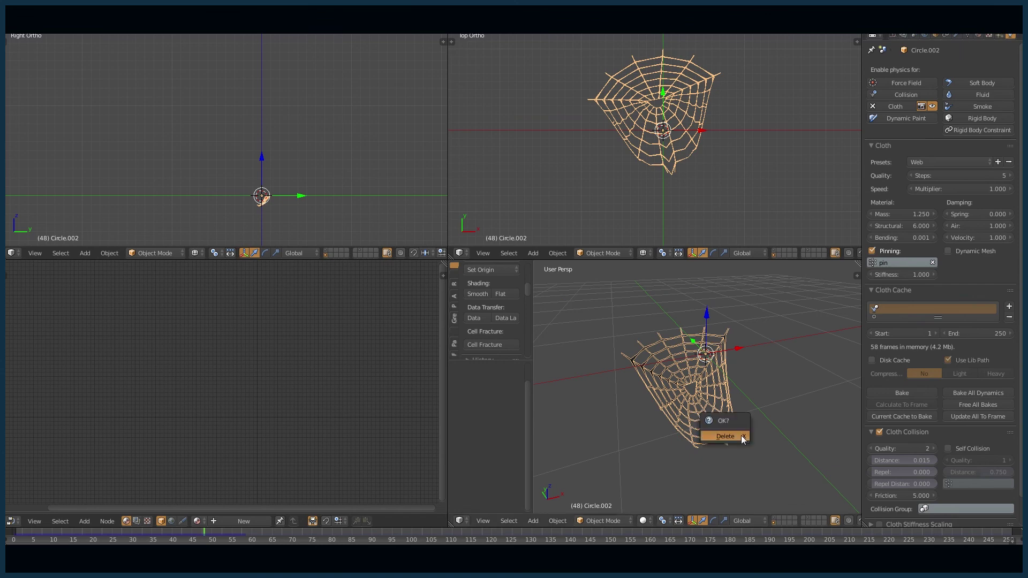
pyautogui.click(741, 435)
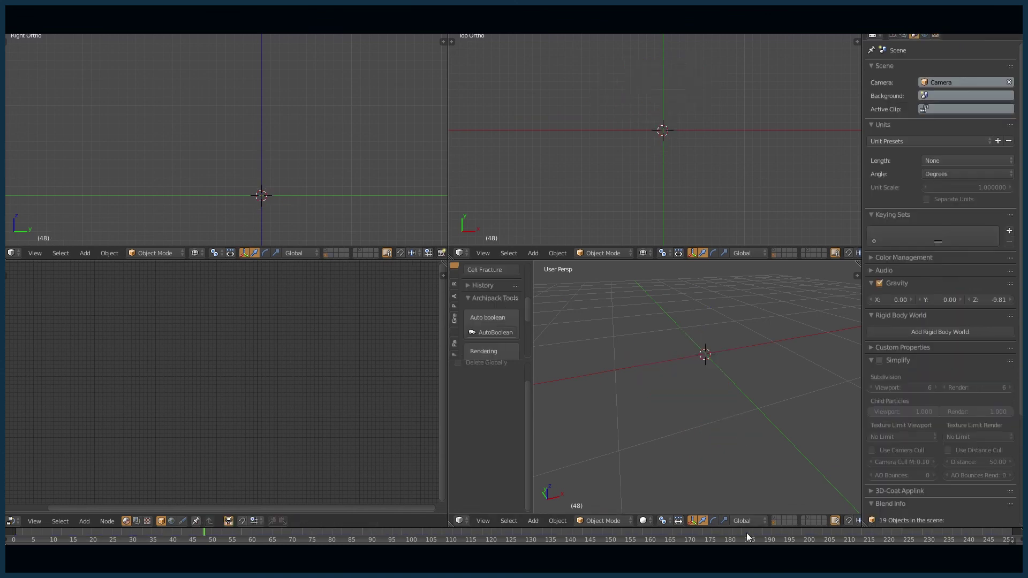
# Show the spider and ground layer together with the layer holding the scene's other objects.
pyautogui.click(783, 515)
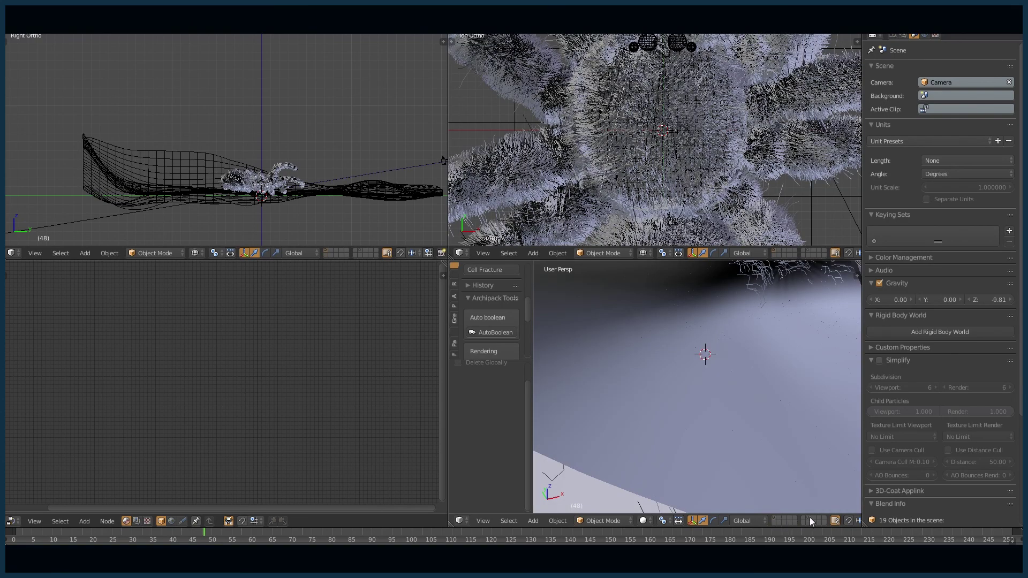
pyautogui.keyDown('shift'); pyautogui.click(808, 517); pyautogui.keyUp('shift')
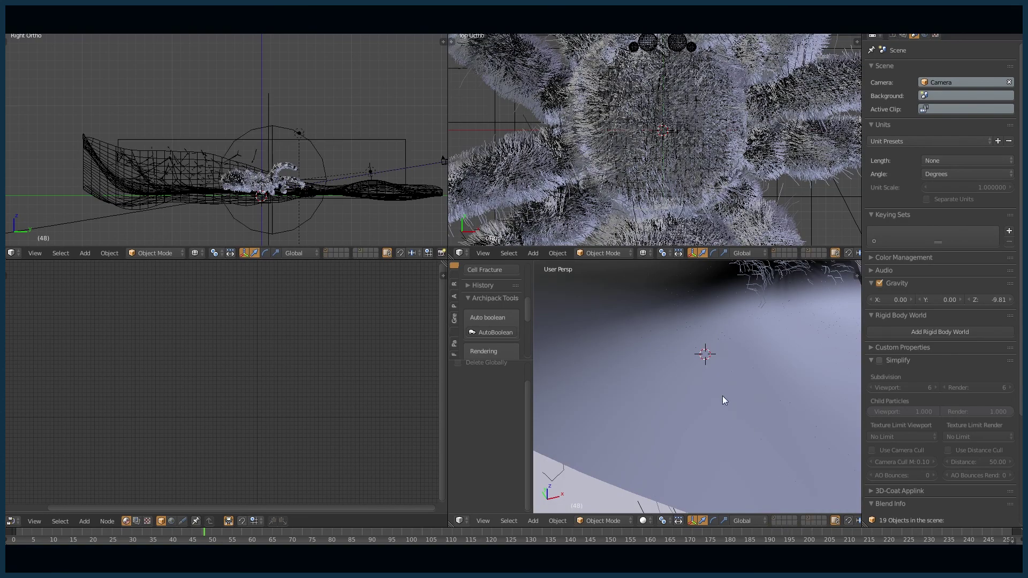